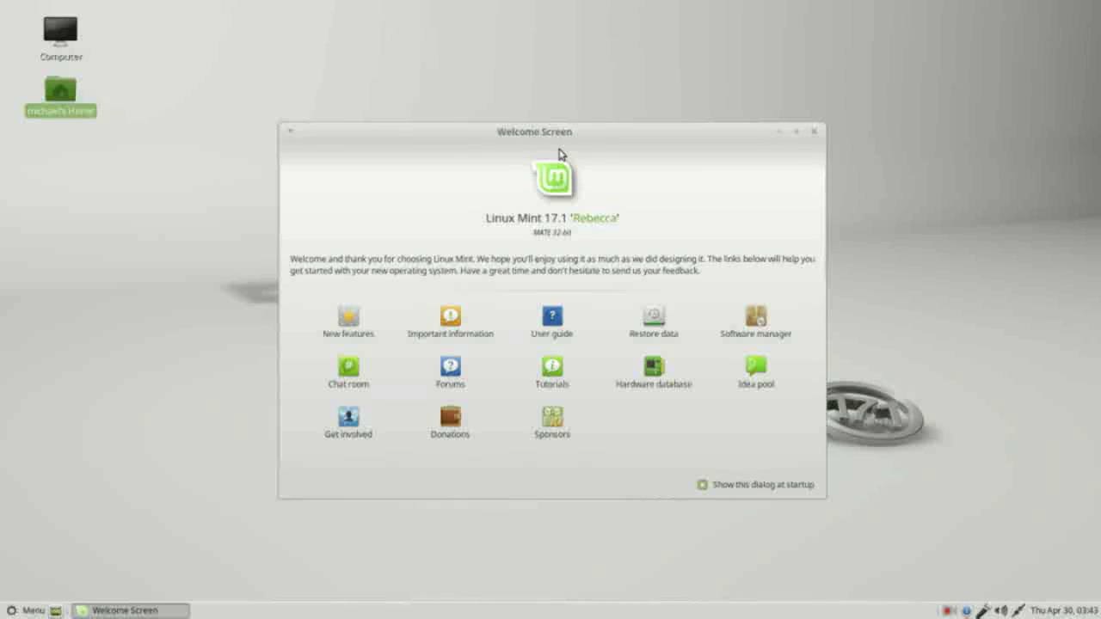
Turn off showing the Welcome Screen at startup and close it
{"action": "left_click", "coordinate": [703, 486]}
{"action": "left_click", "coordinate": [813, 133]}
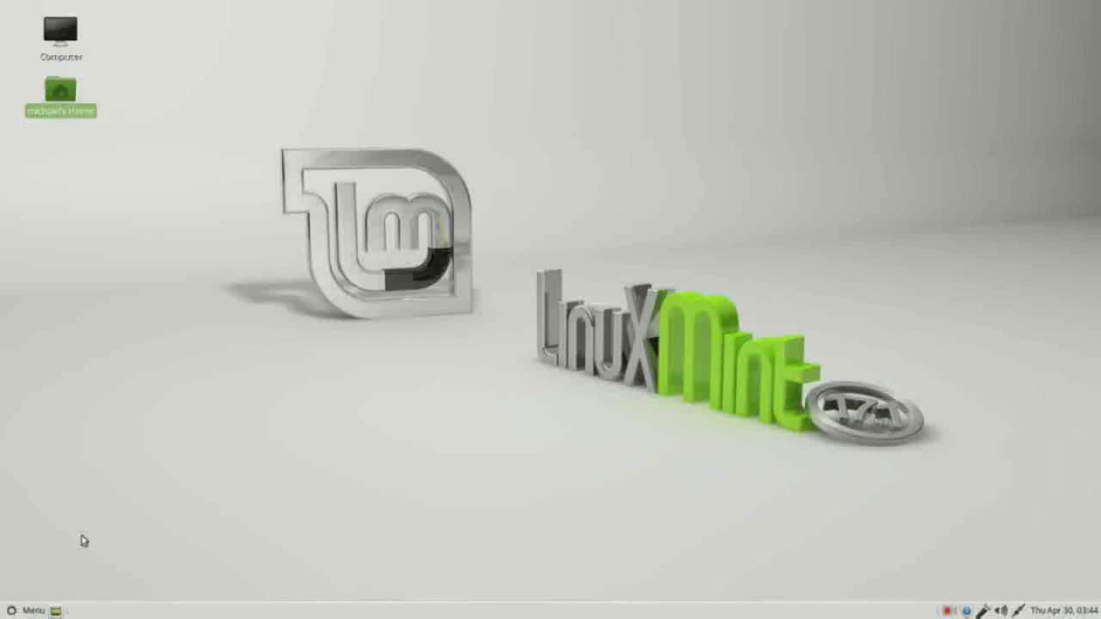
Reopen the Welcome Screen from the Preferences applications, review its show-at-startup option, and close it
{"action": "left_click", "coordinate": [30, 611]}
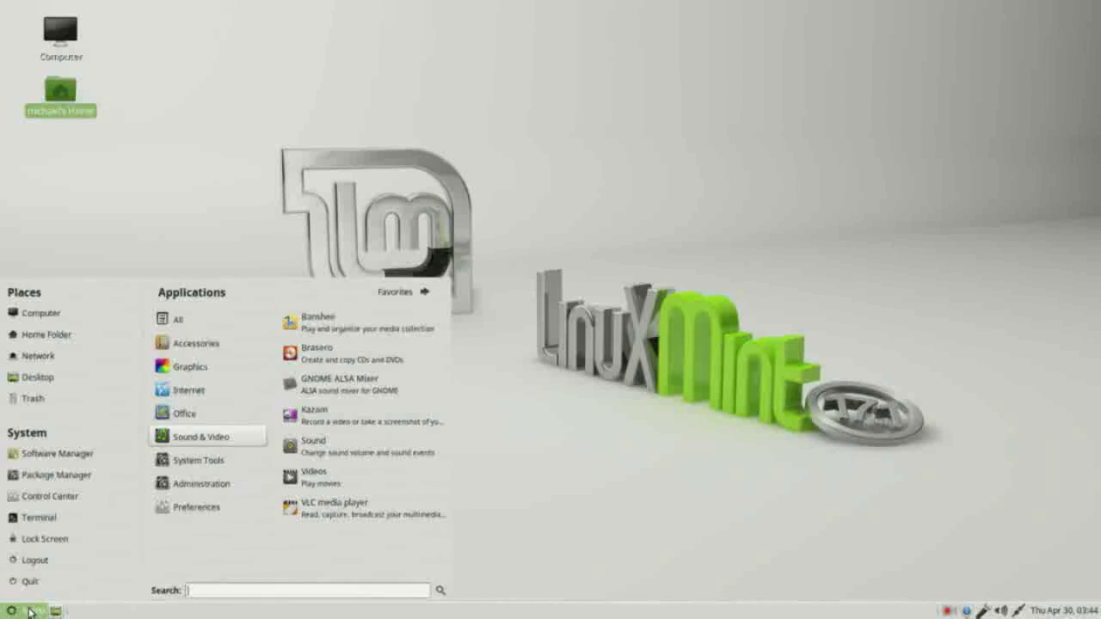
{"action": "mouse_move", "coordinate": [180, 509]}
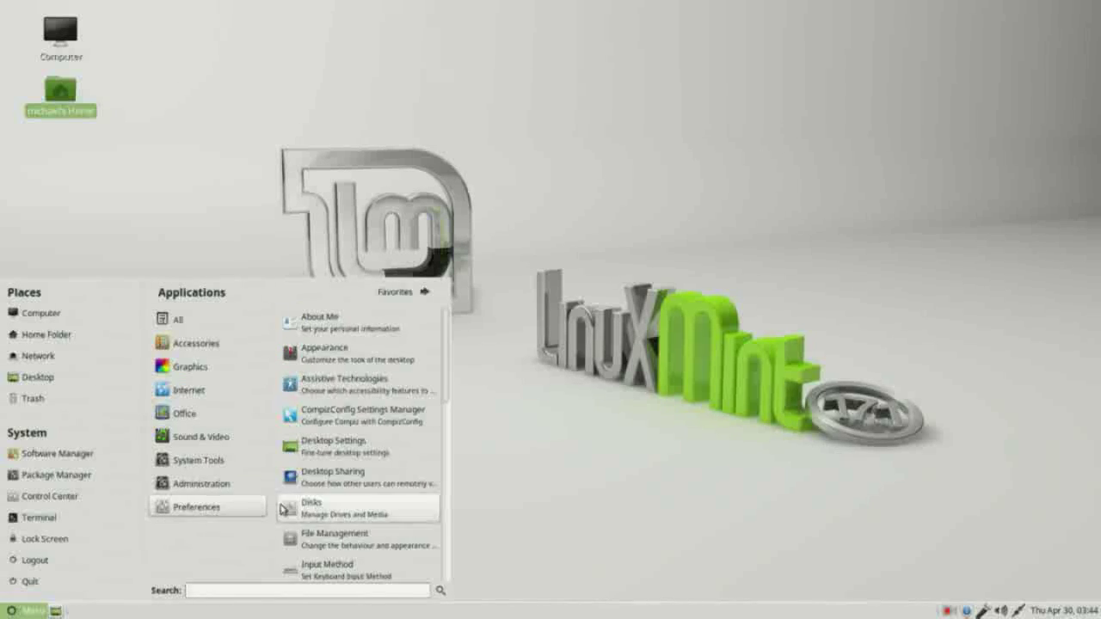
{"action": "left_click_drag", "start_coordinate": [448, 384], "coordinate": [445, 562]}
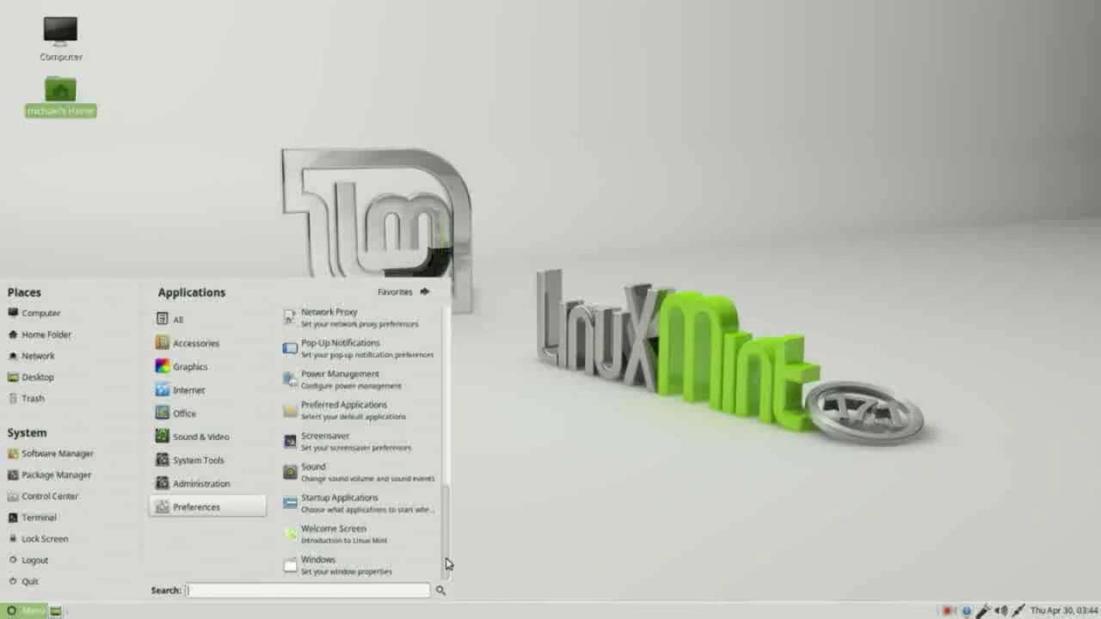
{"action": "left_click", "coordinate": [375, 540]}
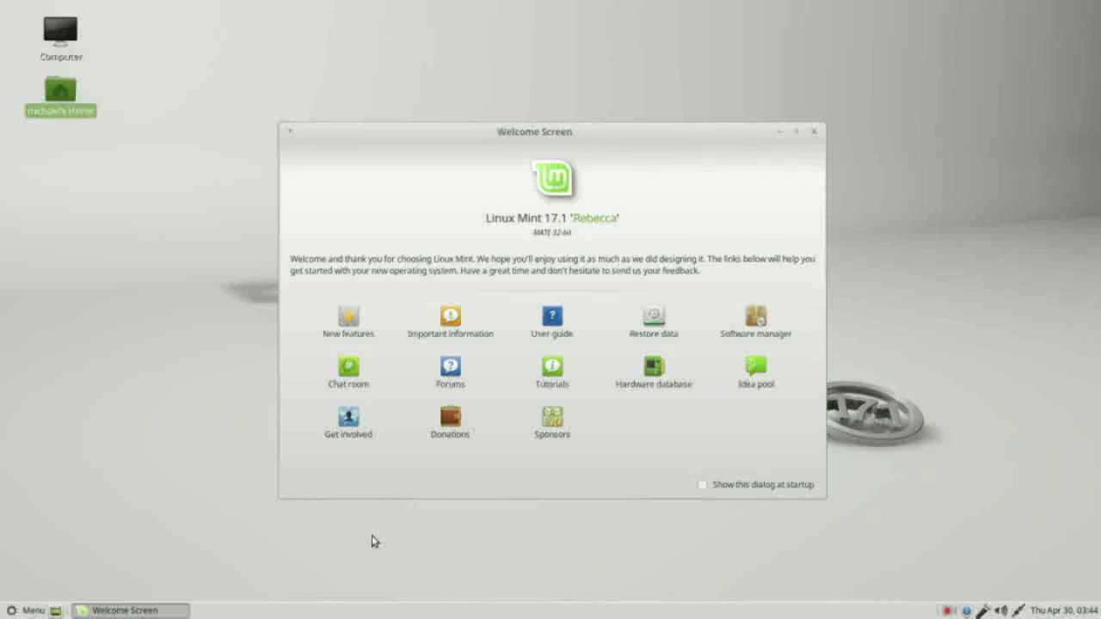
{"action": "left_click", "coordinate": [702, 485]}
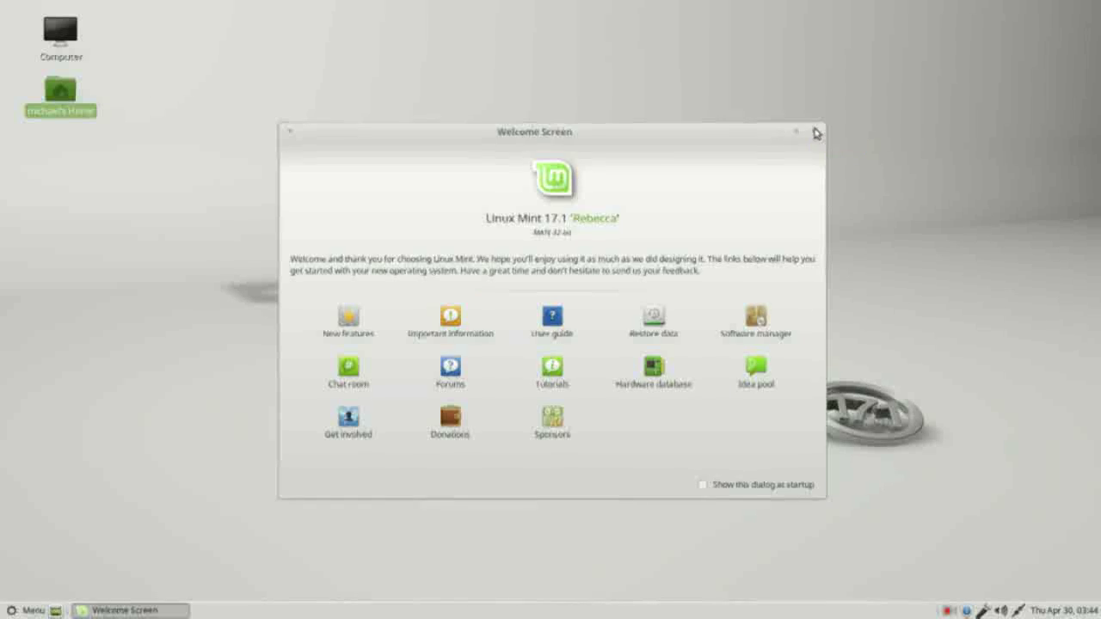
{"action": "left_click", "coordinate": [817, 134]}
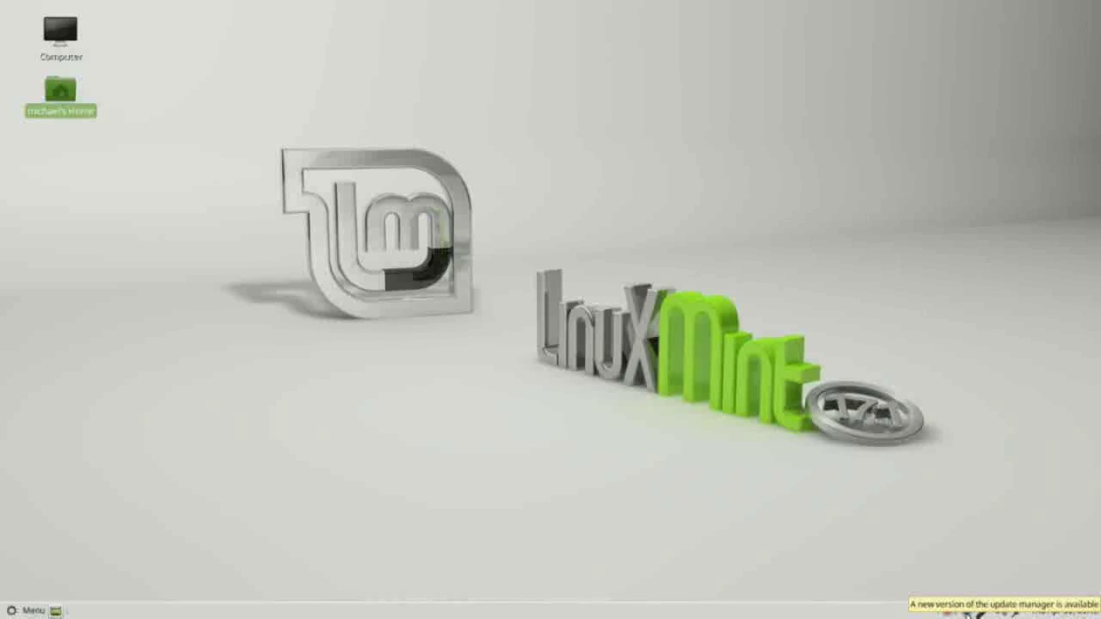
Open the Update Manager from its update notification, close it, and launch it again from the Administration applications
{"action": "left_click", "coordinate": [972, 613]}
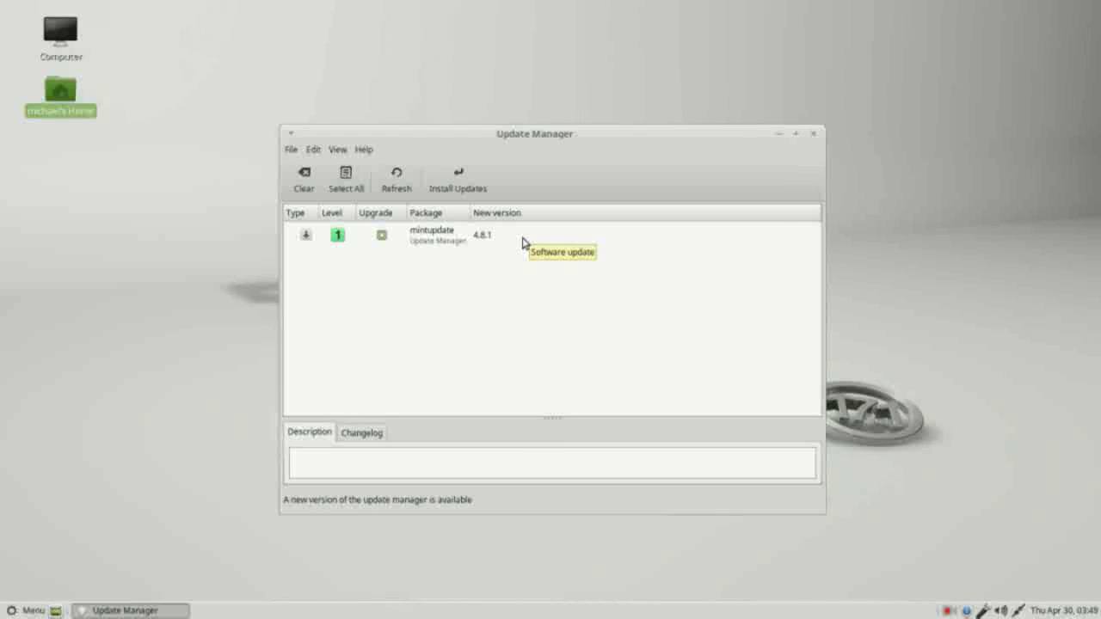
{"action": "left_click", "coordinate": [813, 138]}
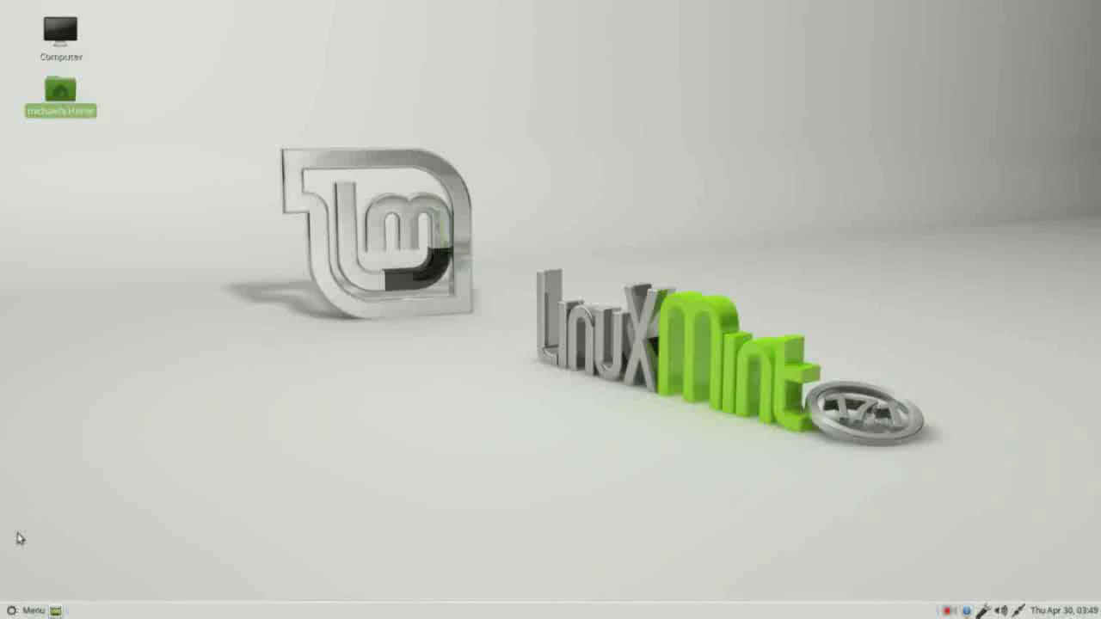
{"action": "left_click", "coordinate": [24, 612]}
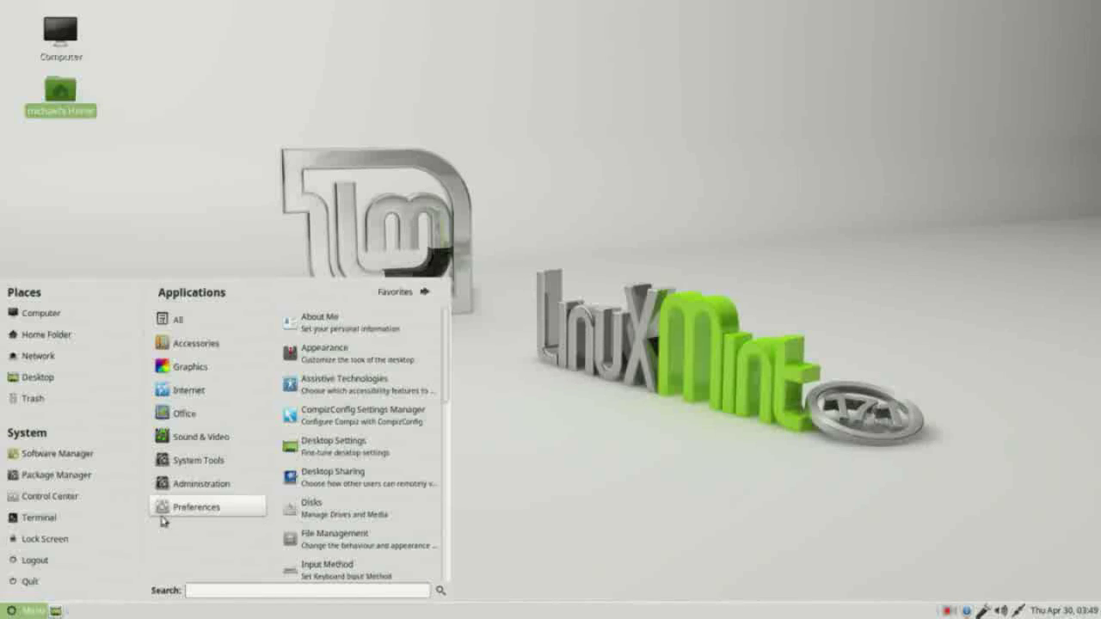
{"action": "mouse_move", "coordinate": [163, 487]}
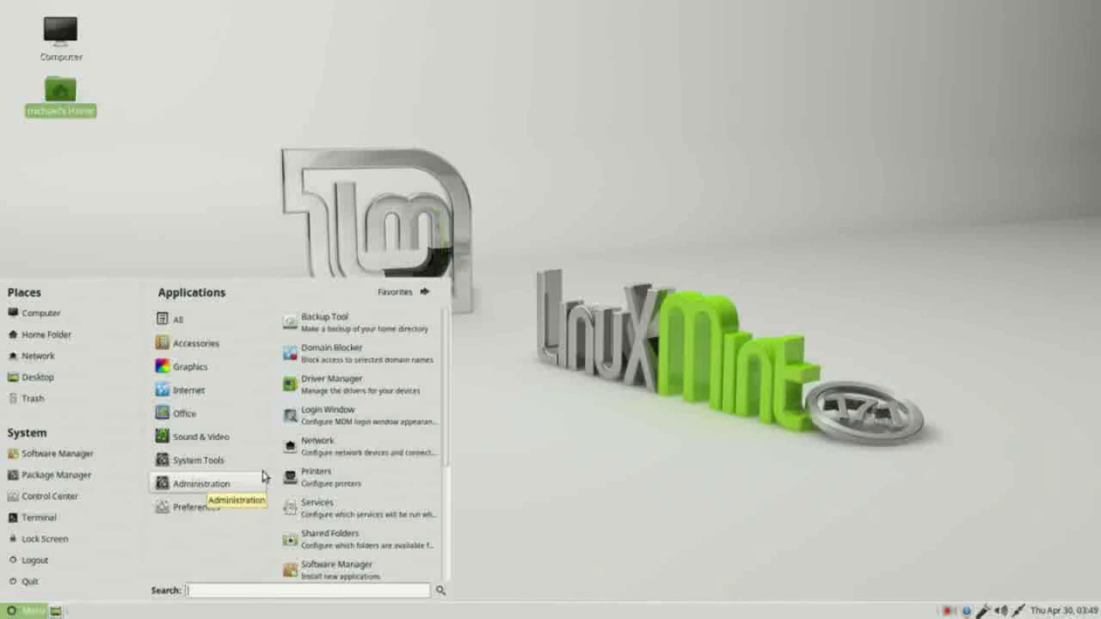
{"action": "left_click_drag", "start_coordinate": [445, 444], "coordinate": [430, 547]}
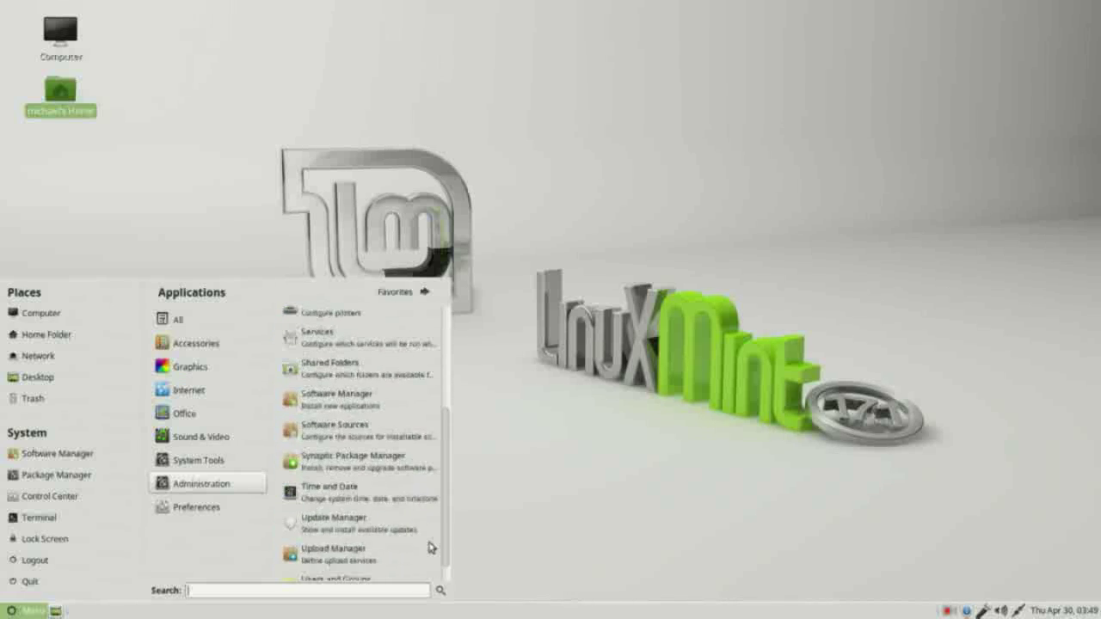
{"action": "left_click", "coordinate": [350, 516]}
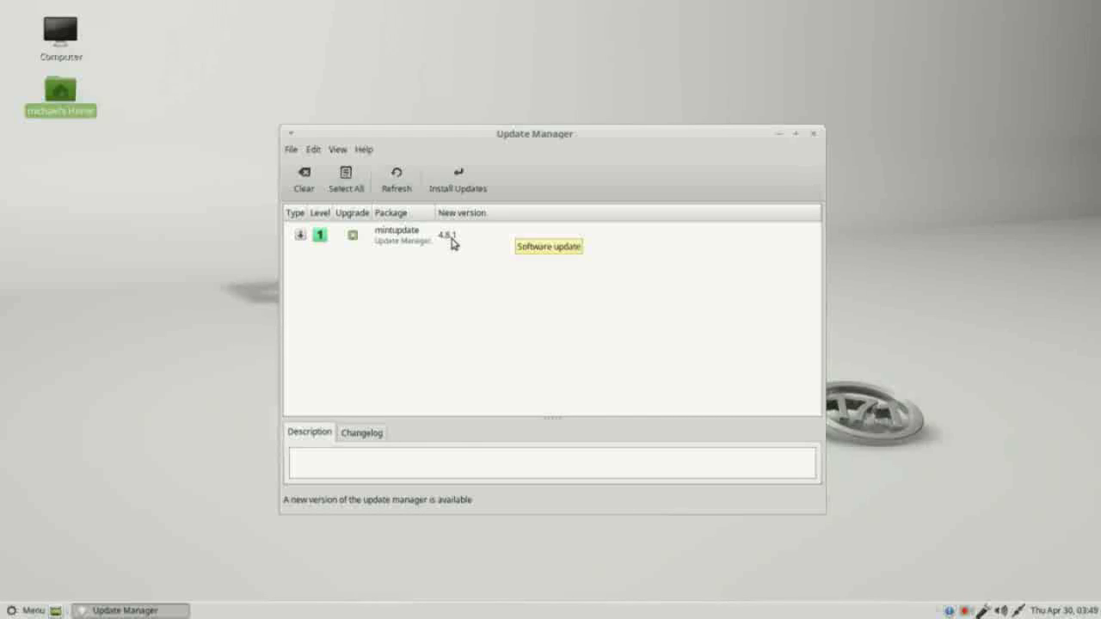
View the changelog and description of the mintupdate package
{"action": "left_click", "coordinate": [461, 240]}
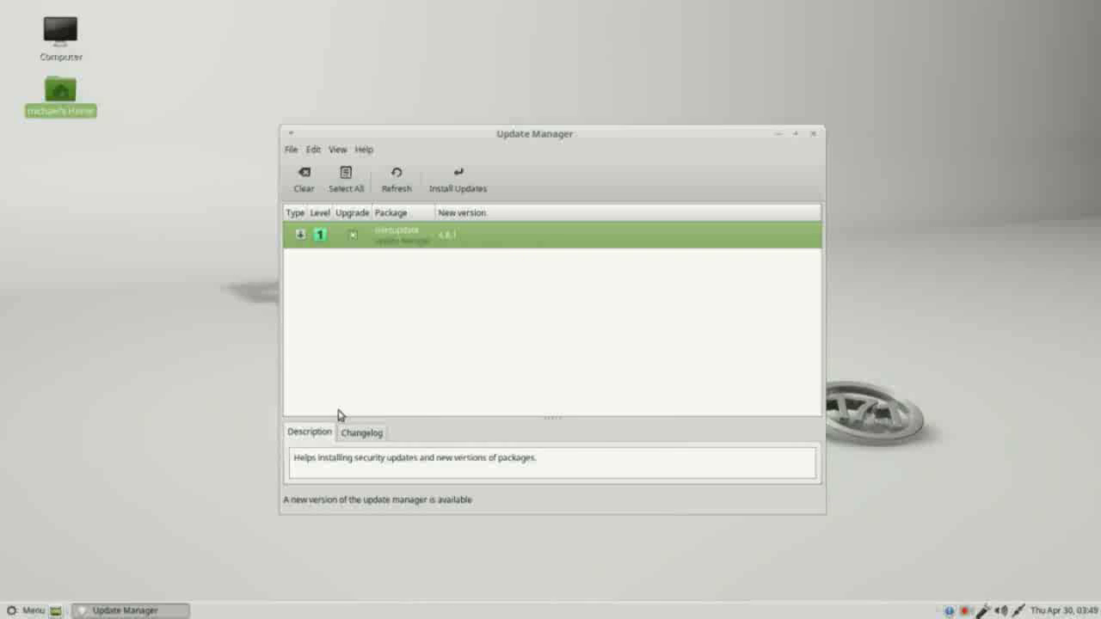
{"action": "left_click", "coordinate": [359, 435]}
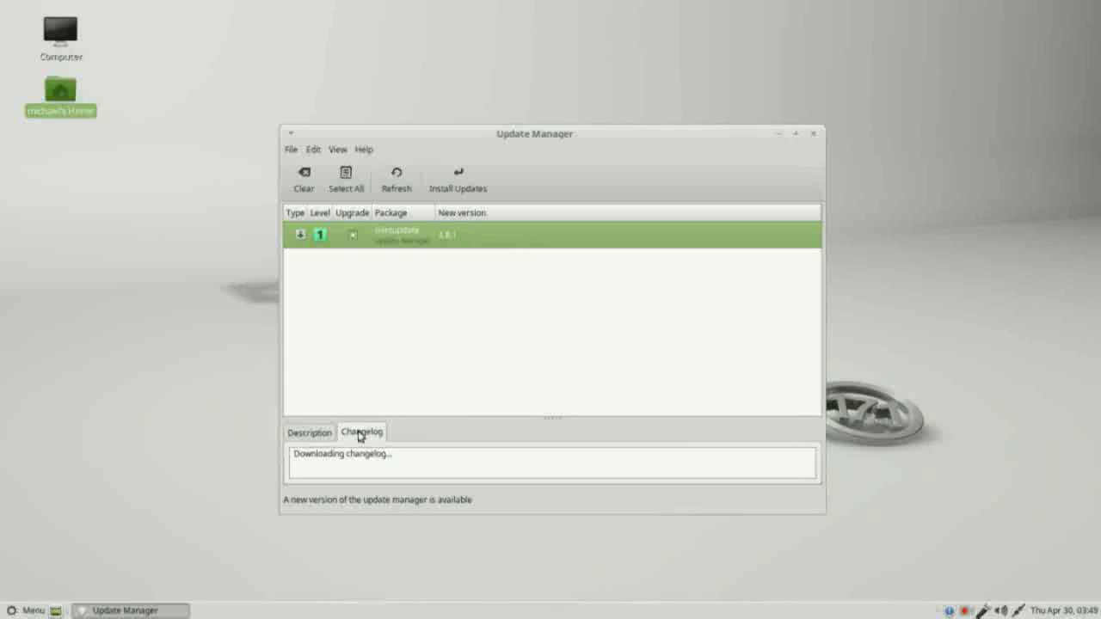
{"action": "left_click", "coordinate": [296, 434]}
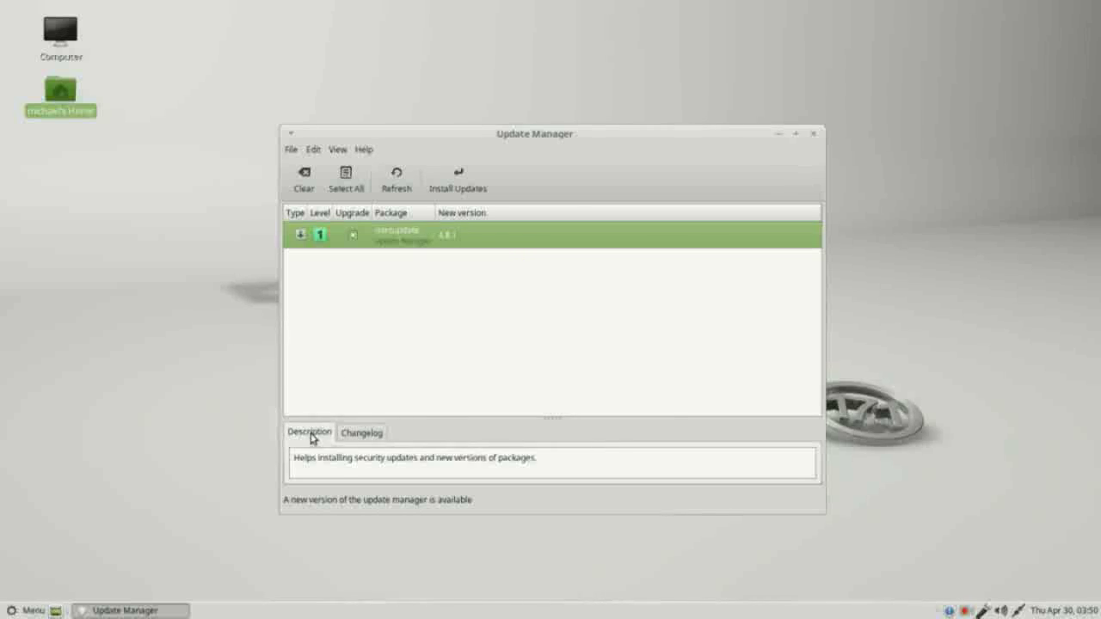
Install the mintupdate update, authenticating with the account password
{"action": "left_click", "coordinate": [453, 184]}
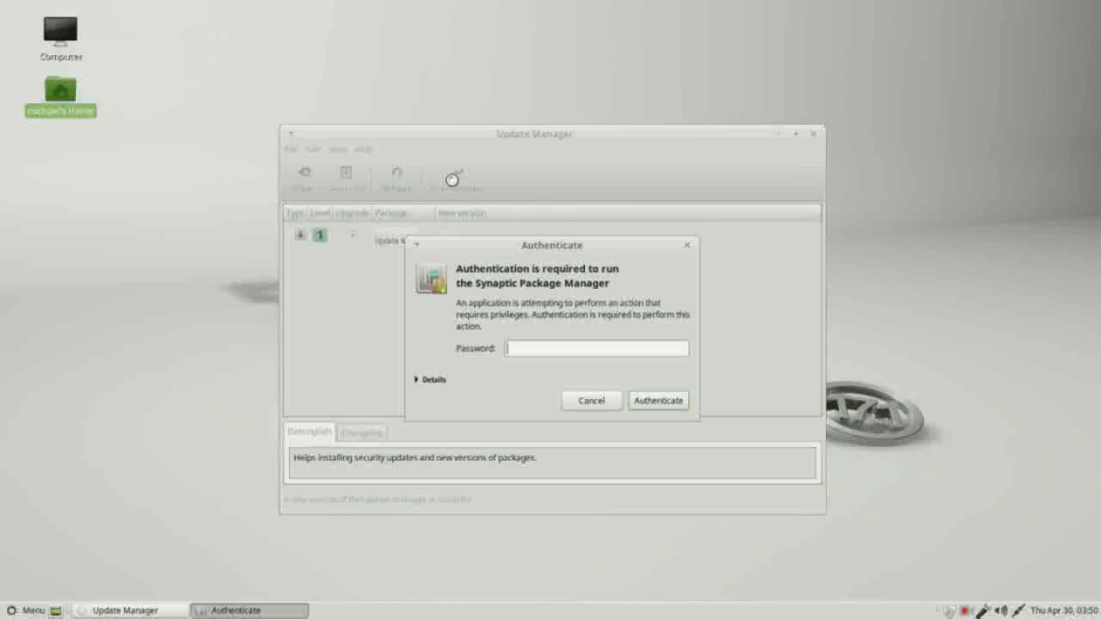
{"action": "type", "text": "********"}
{"action": "key", "text": "Return"}
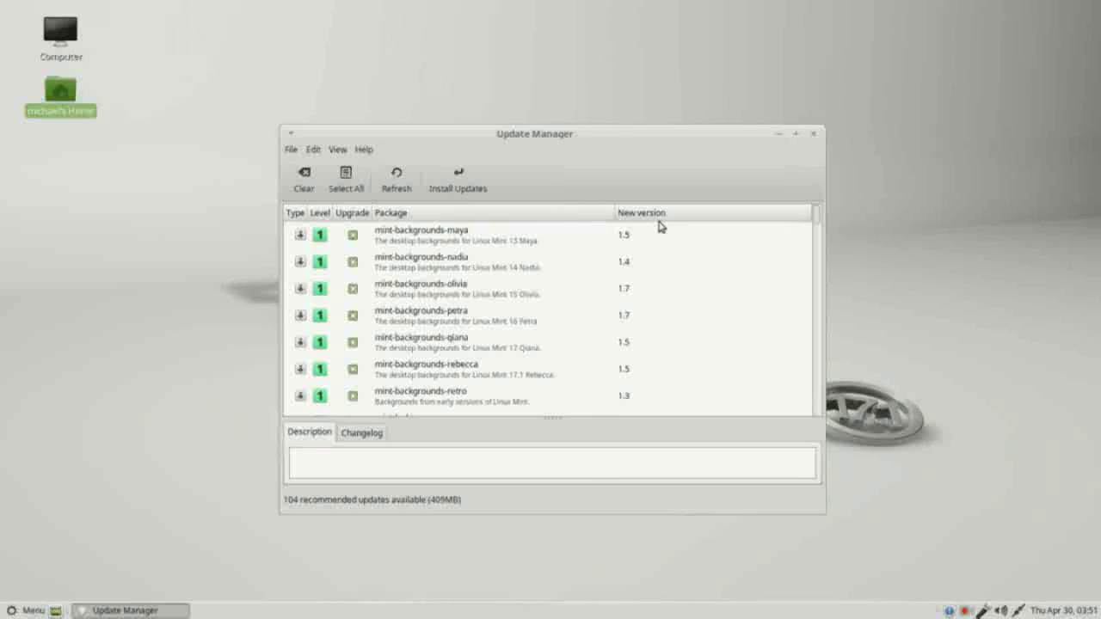
Look over the Update Manager's view options, the mint-backgrounds-petra description, and the types and levels of the listed updates
{"action": "left_click", "coordinate": [337, 150]}
{"action": "mouse_move", "coordinate": [357, 168]}
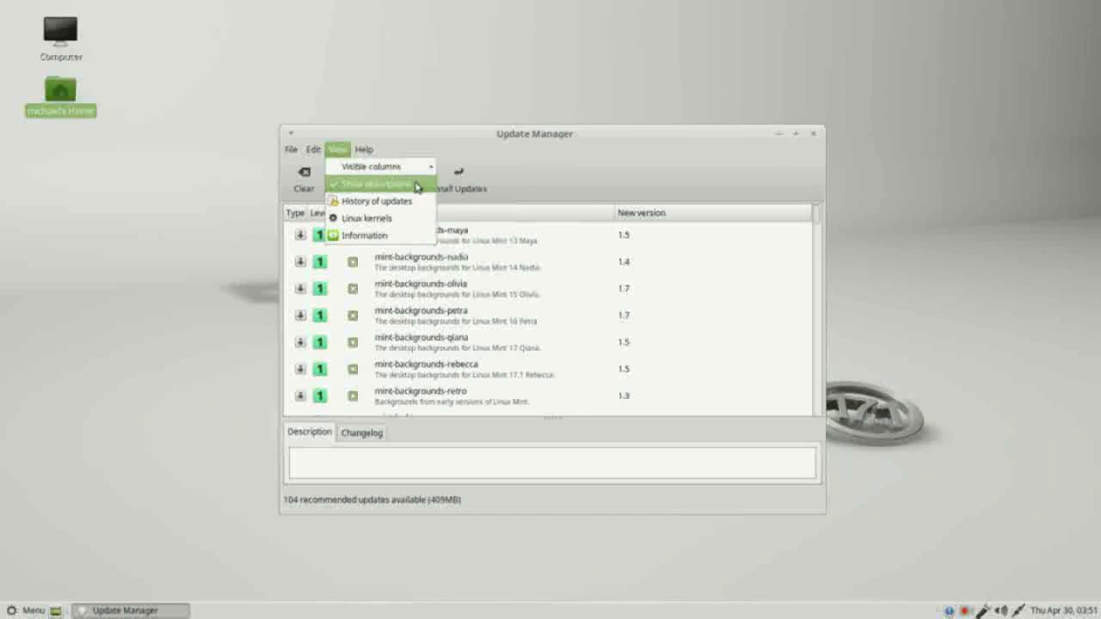
{"action": "left_click", "coordinate": [338, 150]}
{"action": "scroll", "coordinate": [555, 262], "scroll_direction": "down", "scroll_amount": 2}
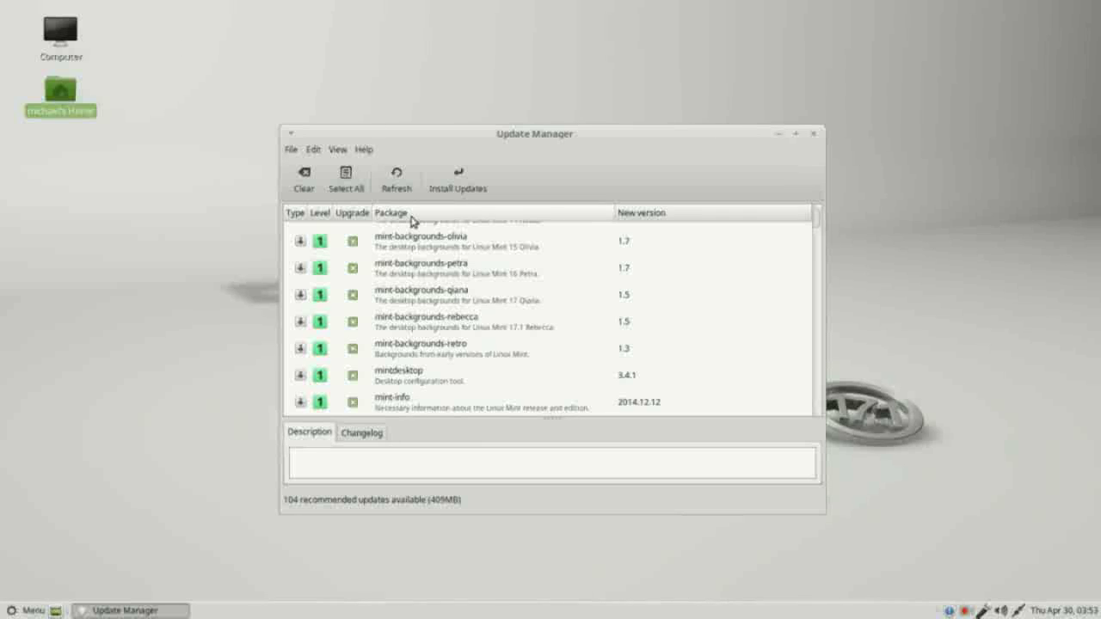
{"action": "left_click", "coordinate": [428, 269]}
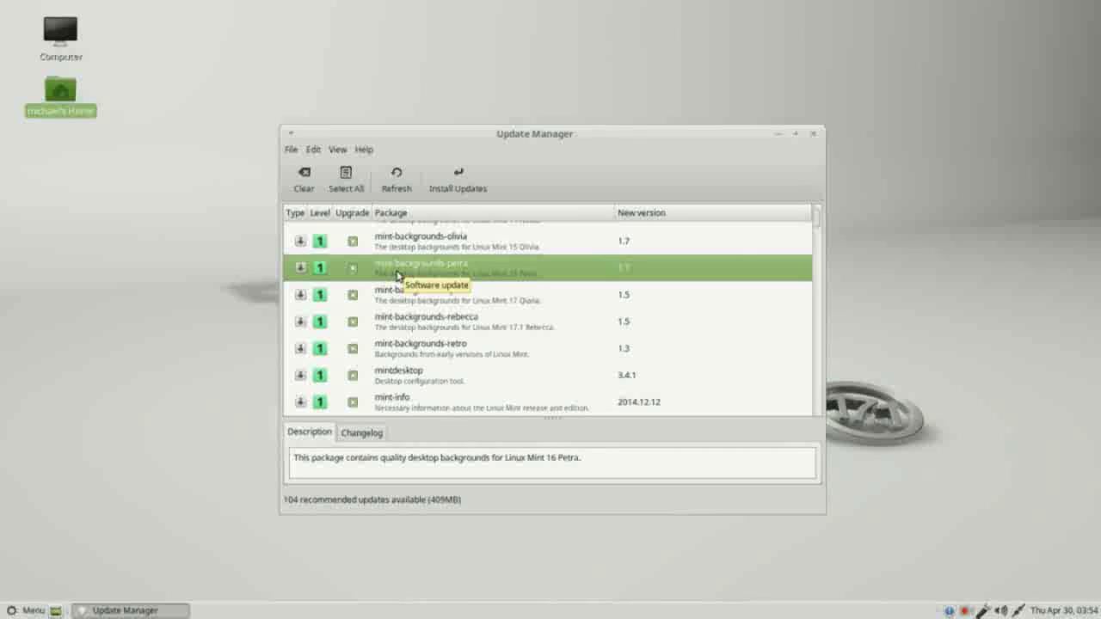
{"action": "scroll", "coordinate": [553, 384], "scroll_direction": "down", "scroll_amount": 5}
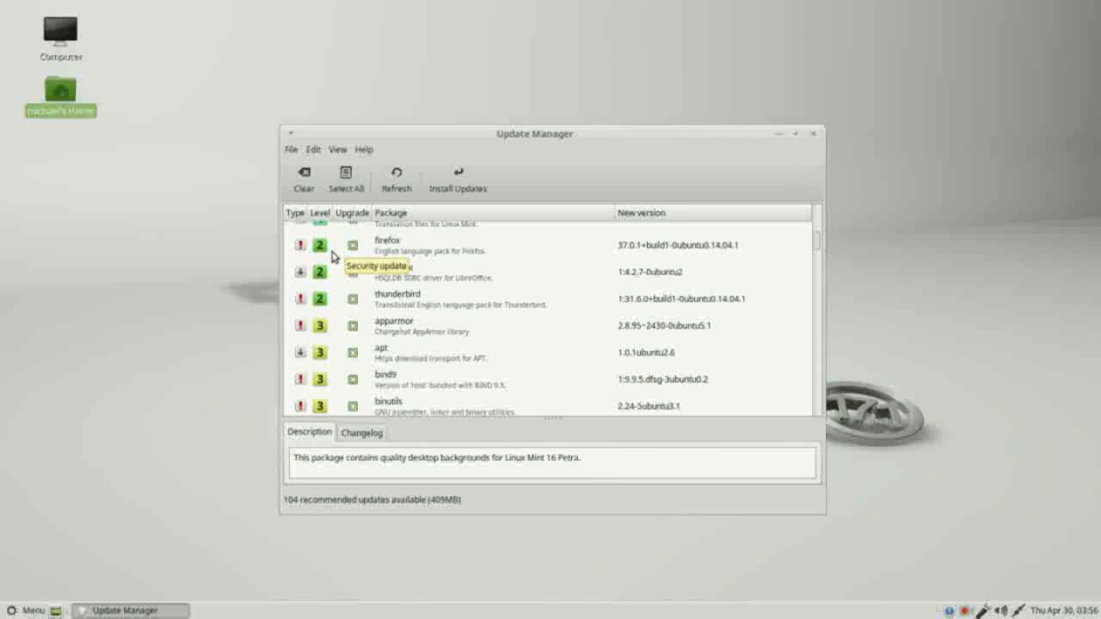
Examine the update level descriptions with their safe and visible settings in the Update Manager preferences, and close the preferences
{"action": "left_click", "coordinate": [314, 150]}
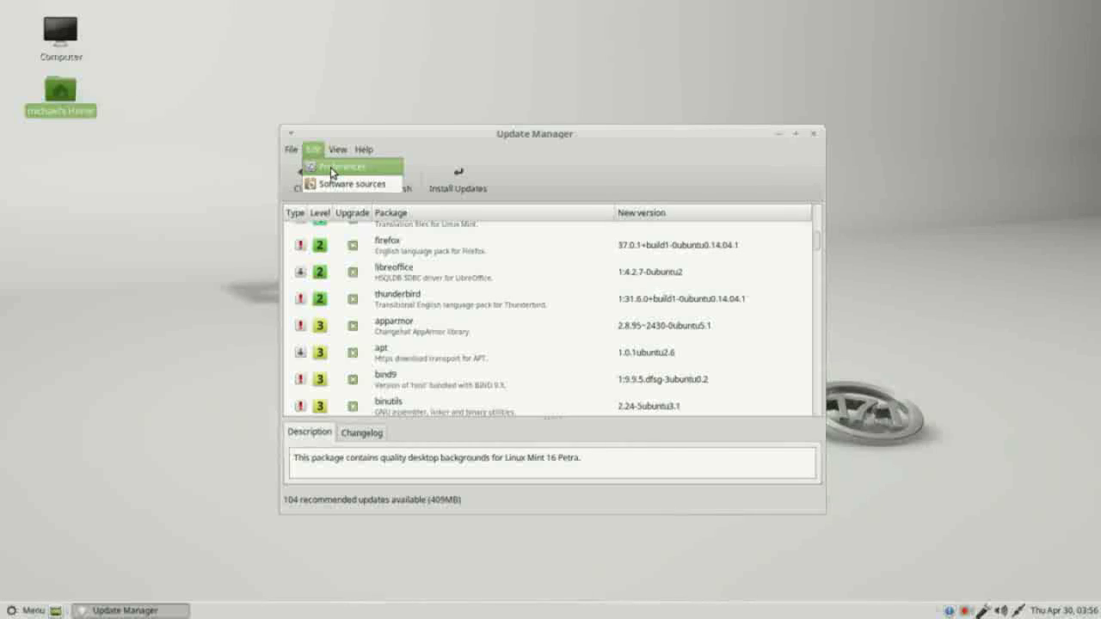
{"action": "left_click", "coordinate": [332, 170]}
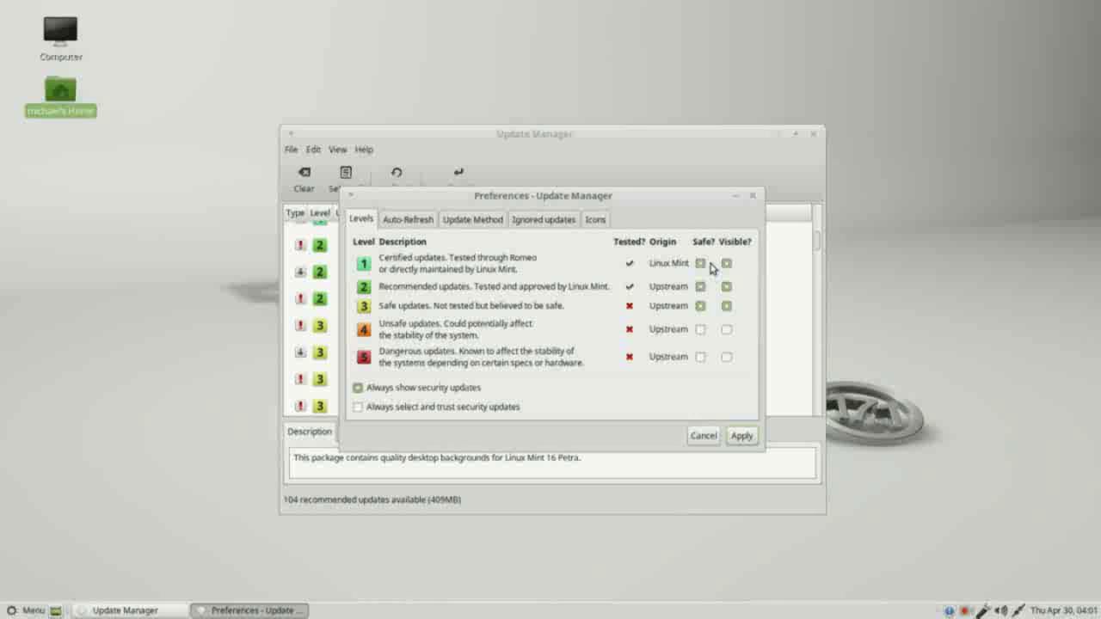
{"action": "left_click_drag", "start_coordinate": [547, 194], "coordinate": [646, 220]}
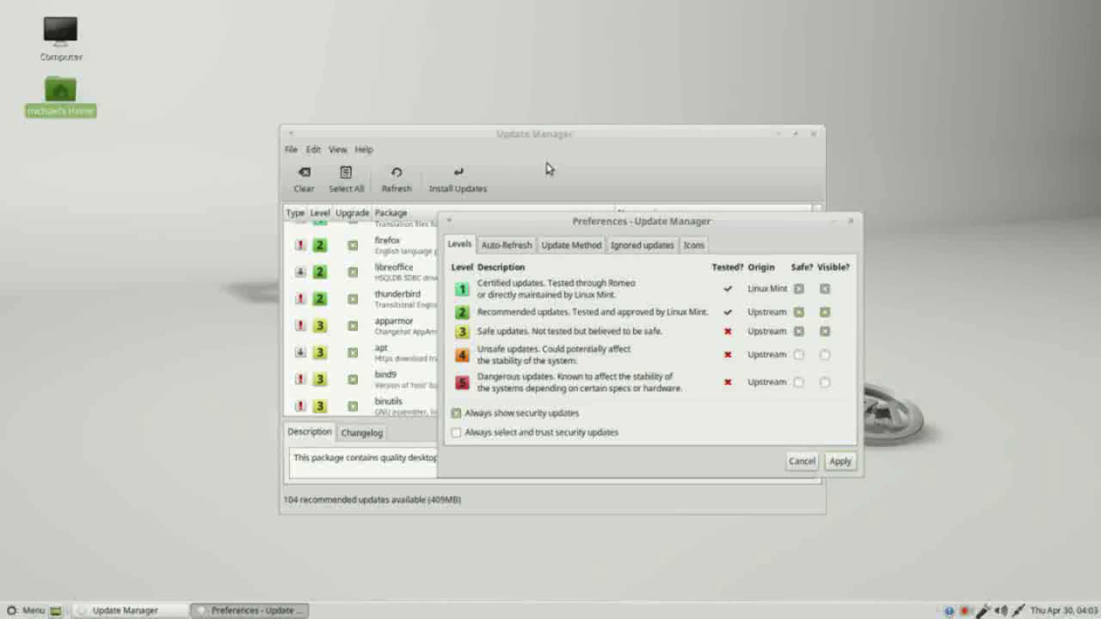
{"action": "left_click", "coordinate": [851, 224]}
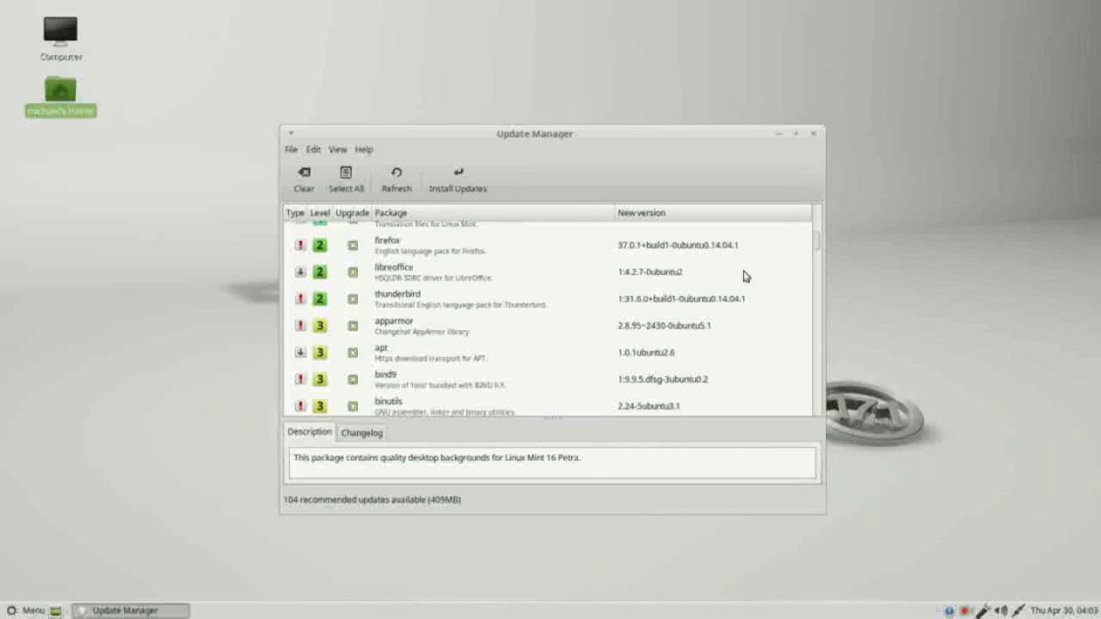
Enable always selecting and trusting security updates, apply it, and check the level 4 and 5 updates at the end of the list
{"action": "left_click_drag", "start_coordinate": [817, 248], "coordinate": [786, 418]}
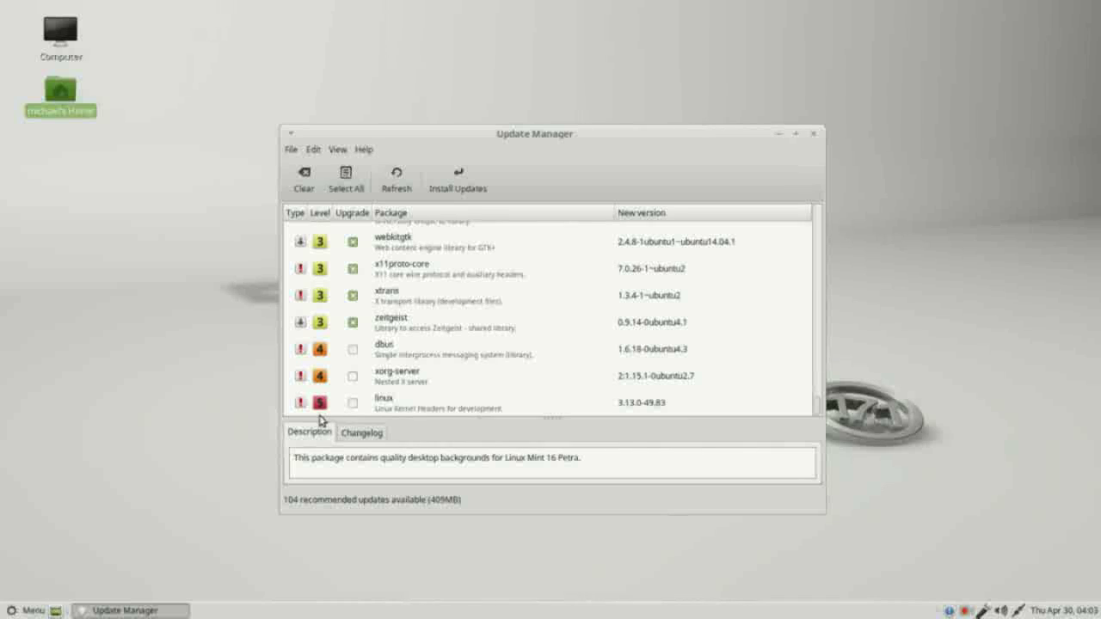
{"action": "left_click", "coordinate": [314, 150]}
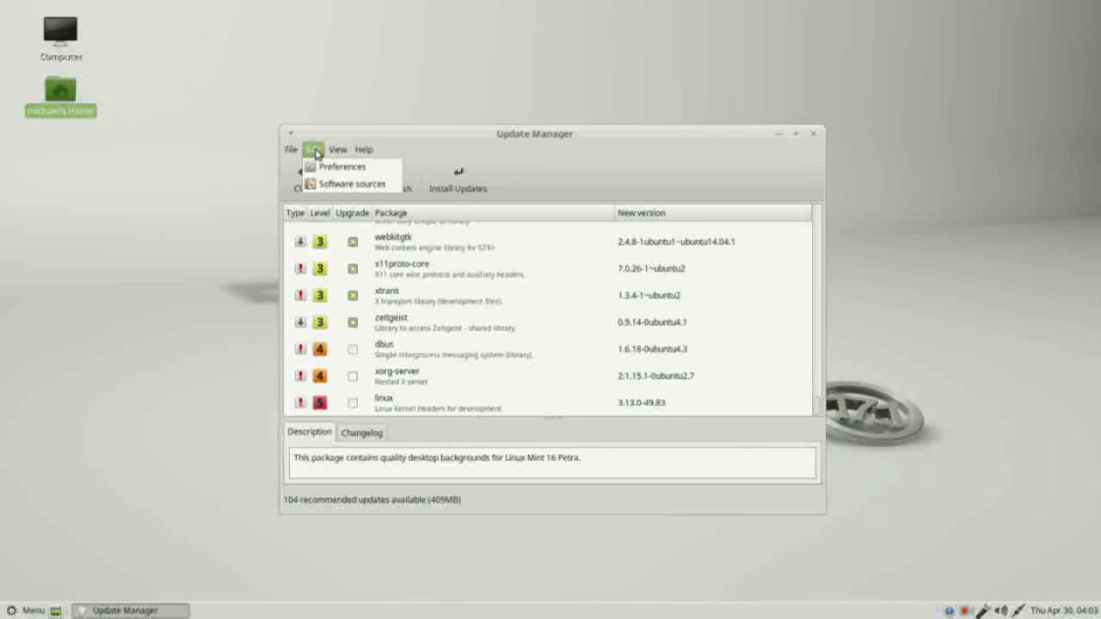
{"action": "left_click", "coordinate": [324, 167]}
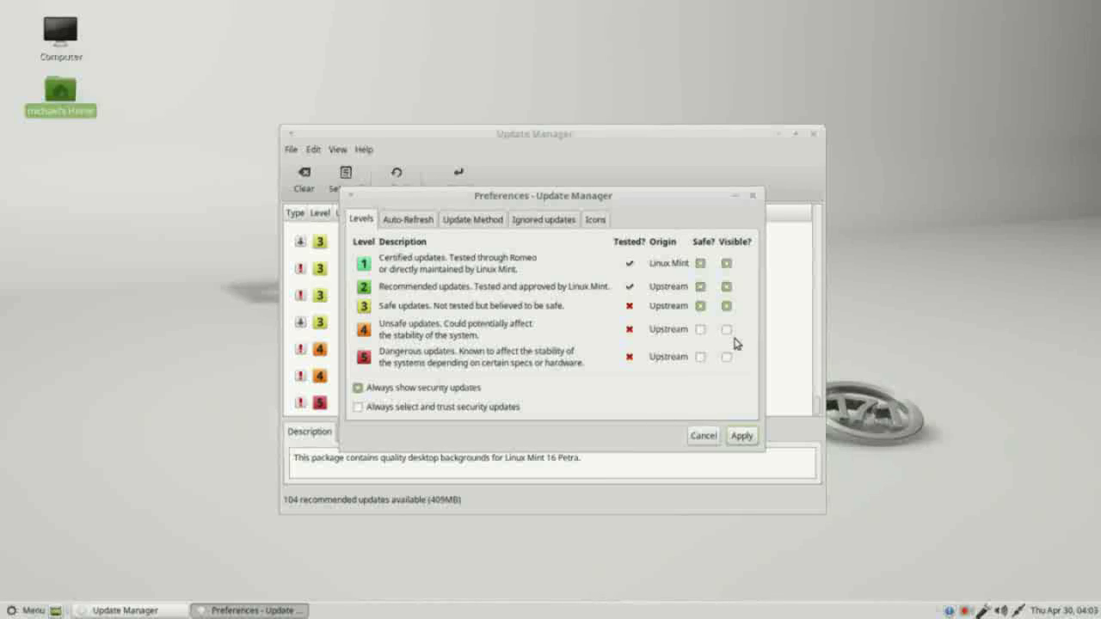
{"action": "left_click_drag", "start_coordinate": [544, 196], "coordinate": [637, 115]}
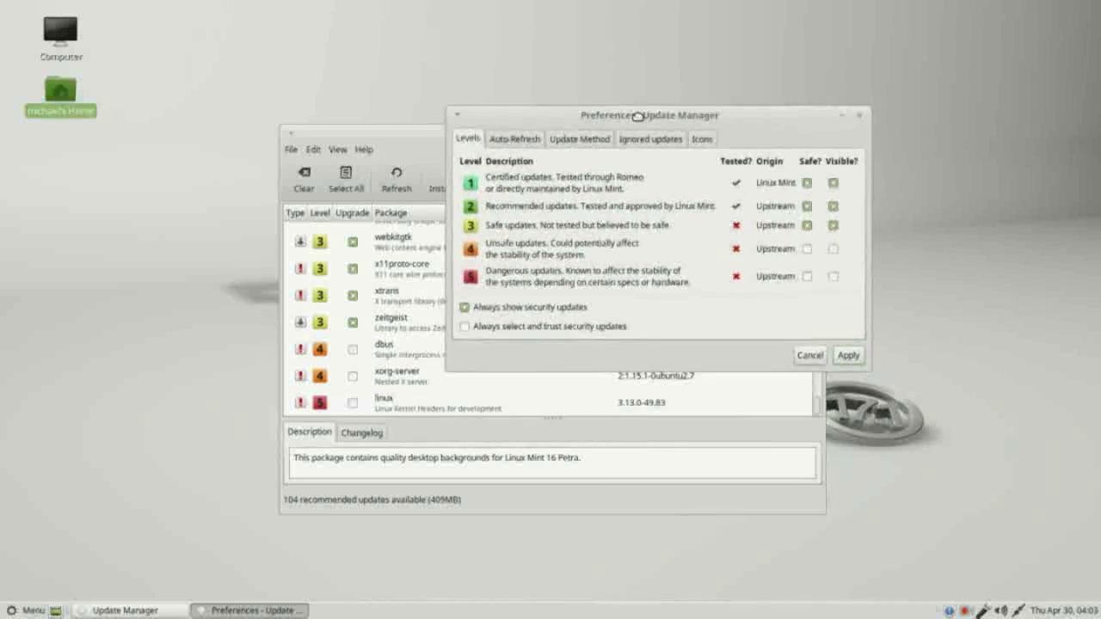
{"action": "left_click", "coordinate": [464, 329]}
{"action": "left_click", "coordinate": [848, 355]}
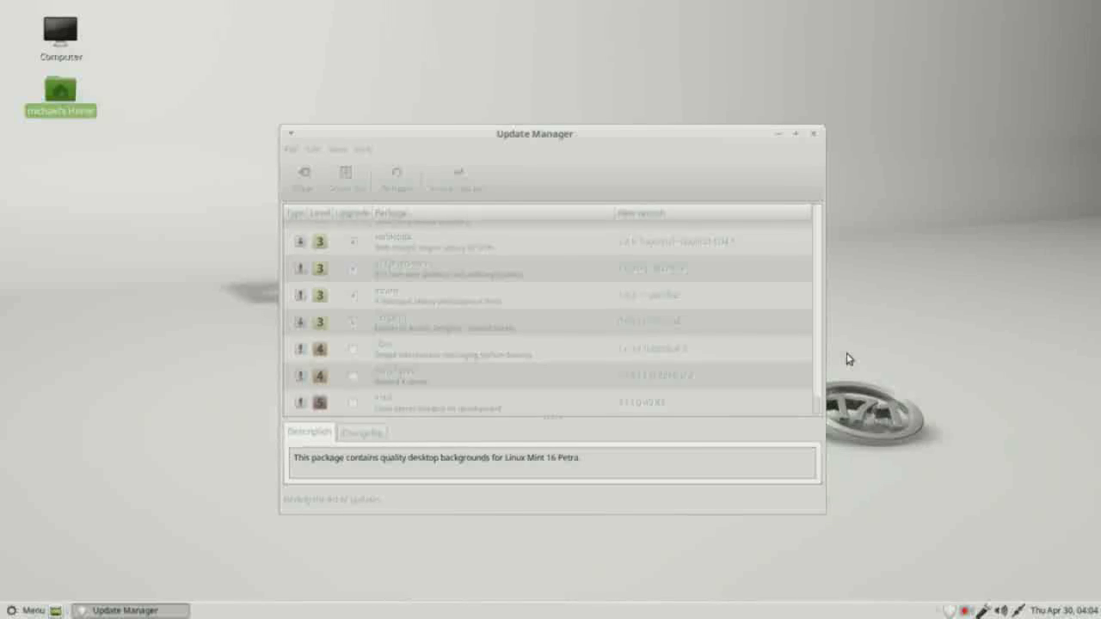
{"action": "left_click_drag", "start_coordinate": [819, 224], "coordinate": [821, 411]}
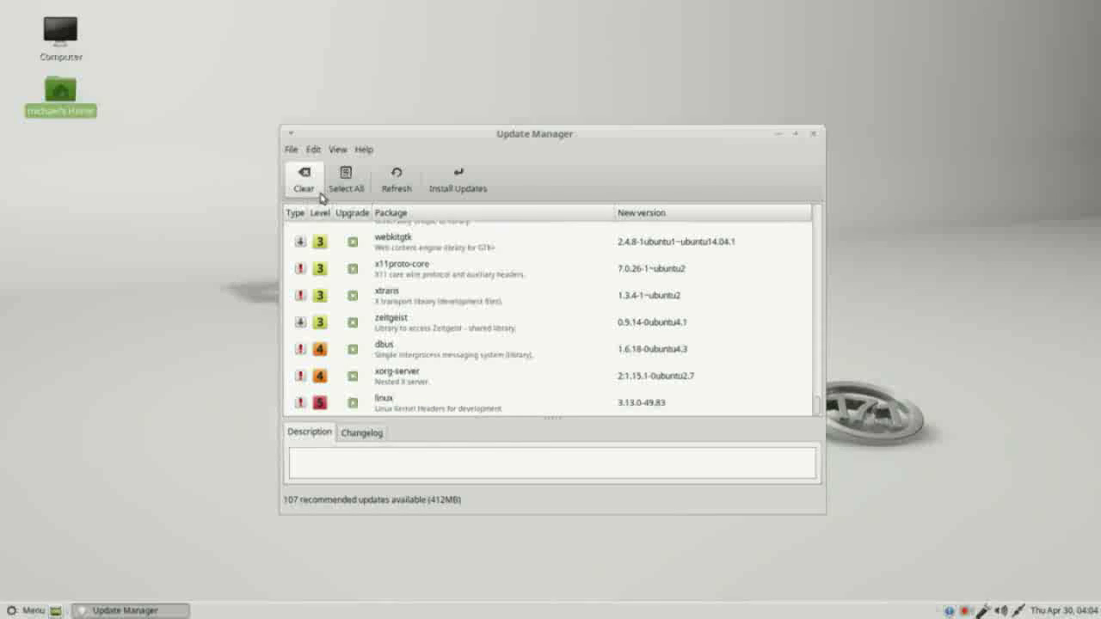
Turn off always showing and always selecting and trusting security updates in the Update Manager preferences, apply it, and check the update list
{"action": "left_click", "coordinate": [316, 152]}
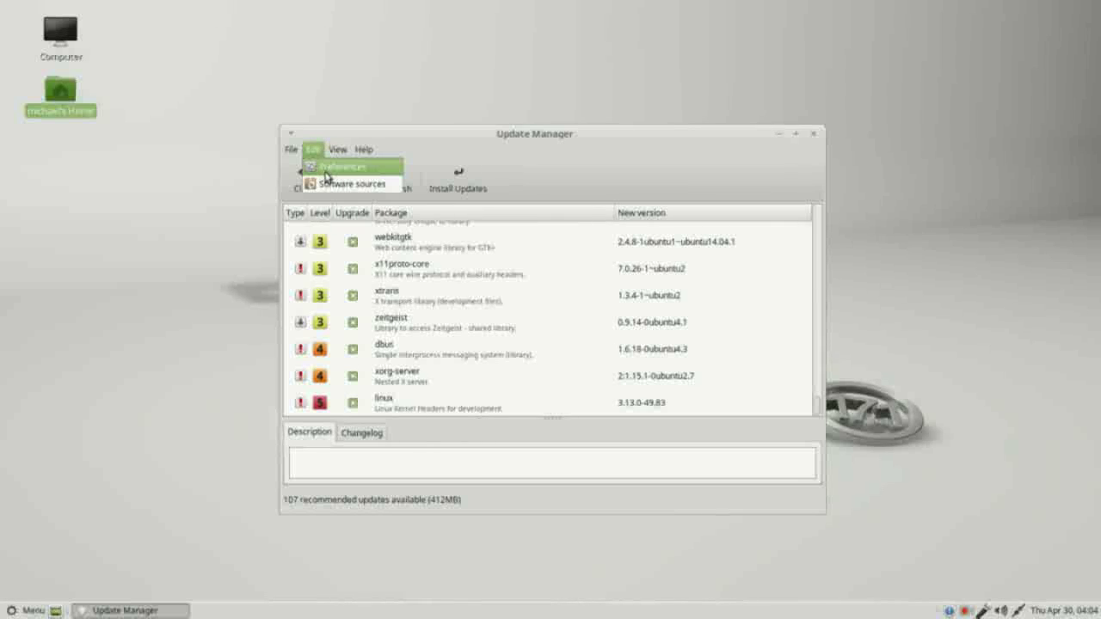
{"action": "left_click", "coordinate": [326, 167]}
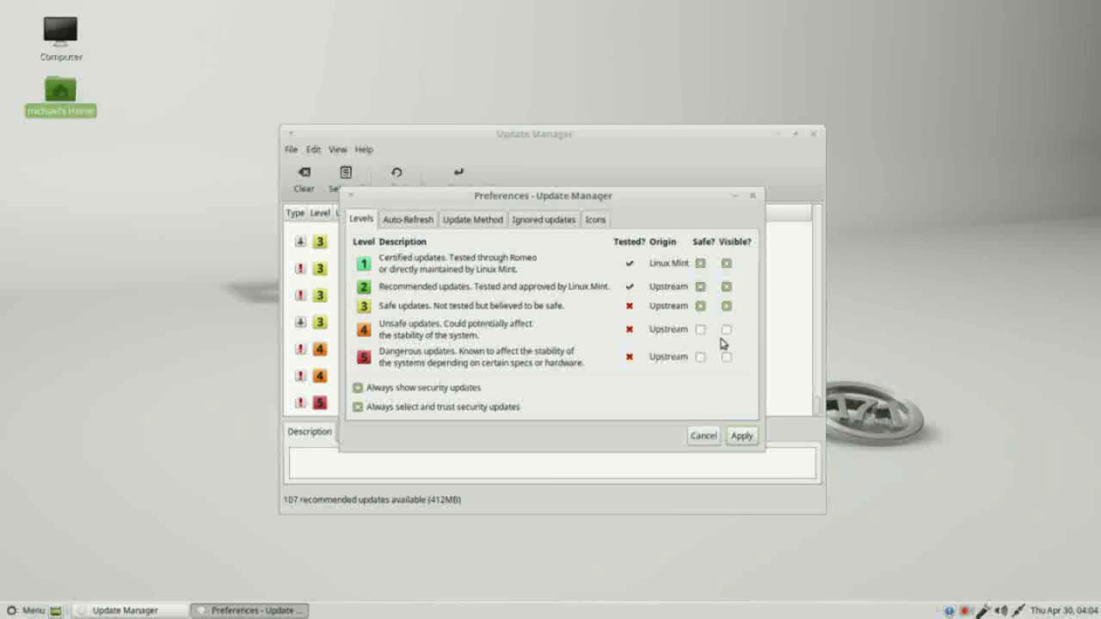
{"action": "left_click", "coordinate": [358, 389]}
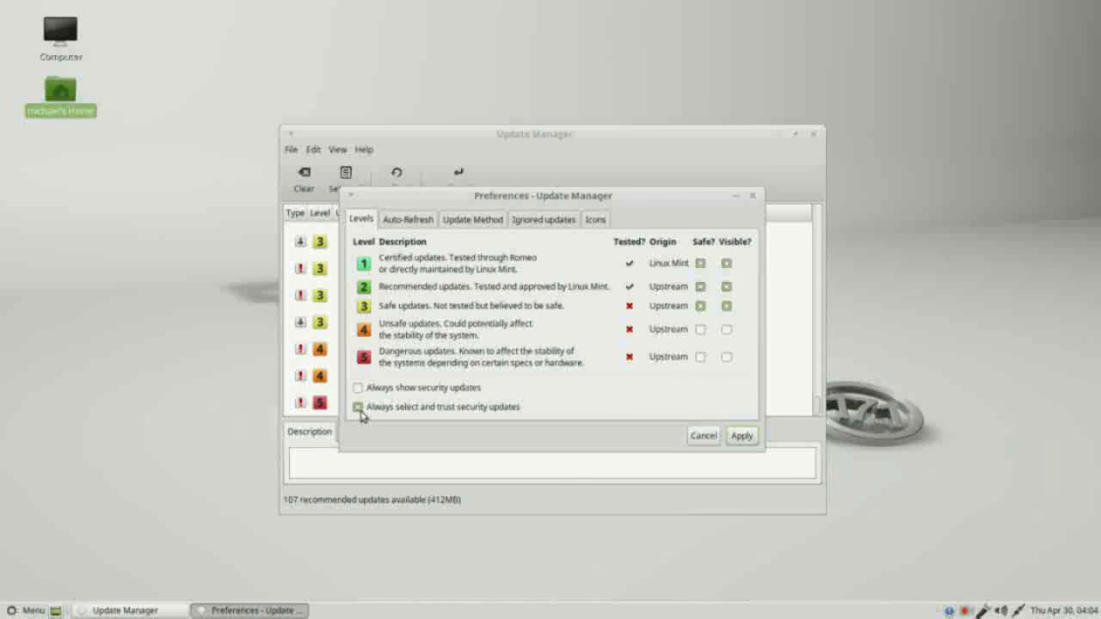
{"action": "left_click", "coordinate": [357, 409]}
{"action": "left_click", "coordinate": [742, 437]}
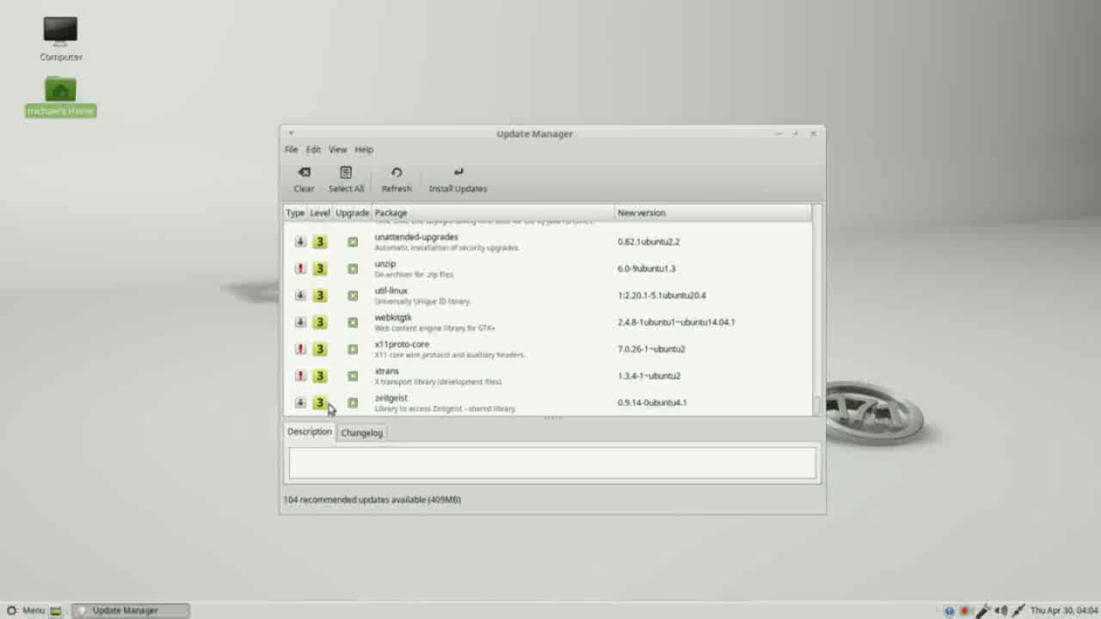
{"action": "left_click_drag", "start_coordinate": [812, 414], "coordinate": [792, 231]}
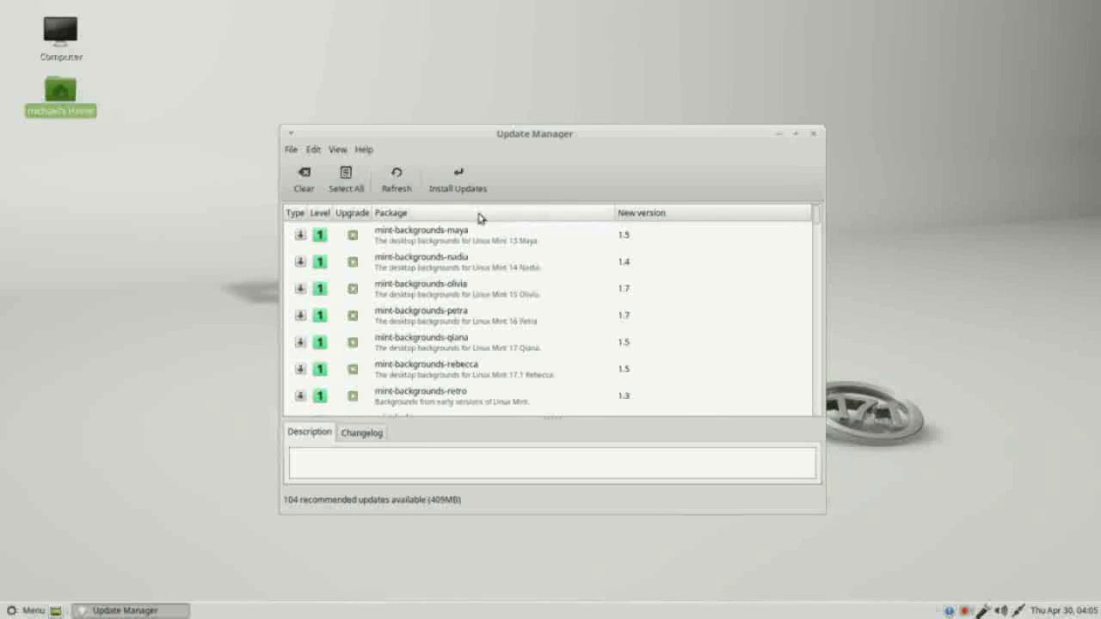
Examine the auto-refresh interval, update method, ignored updates and status icon settings in the Update Manager preferences
{"action": "left_click", "coordinate": [314, 152]}
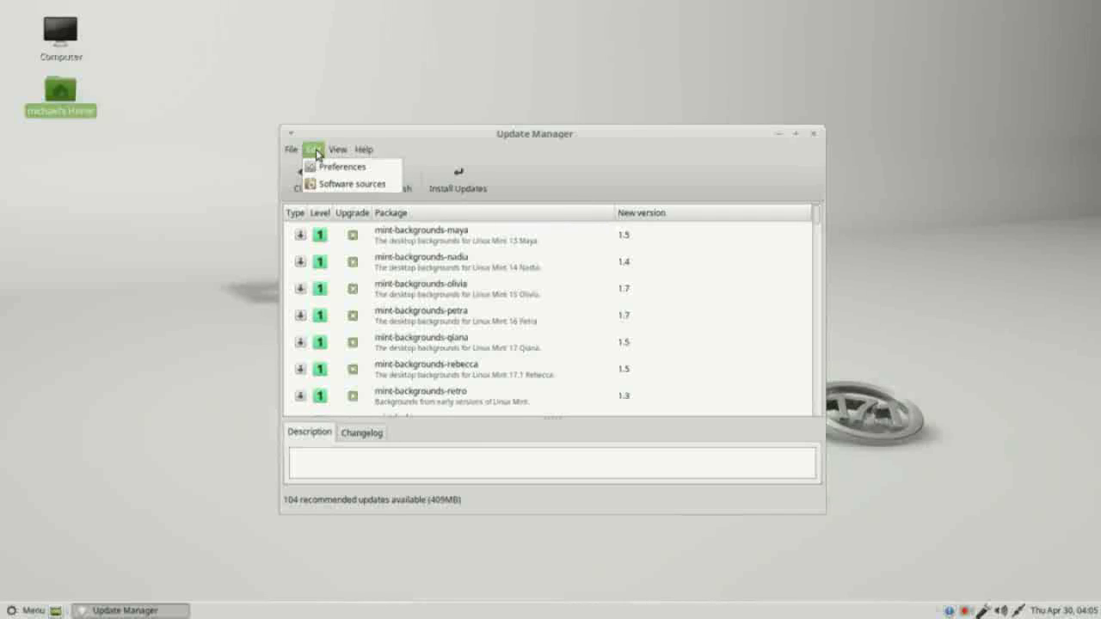
{"action": "left_click", "coordinate": [325, 166]}
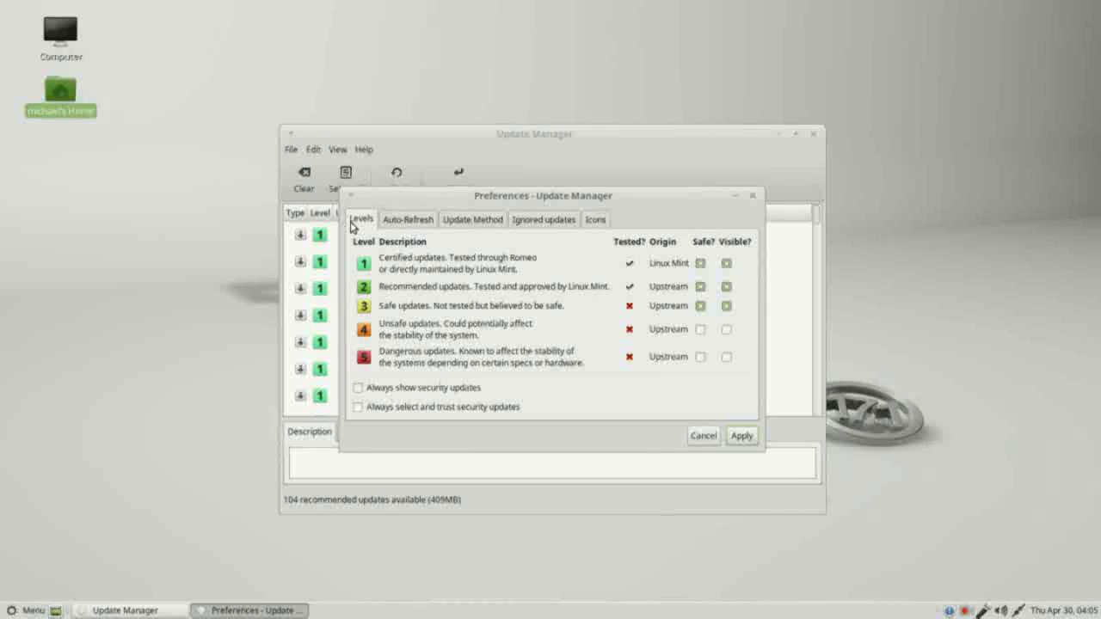
{"action": "left_click", "coordinate": [408, 227]}
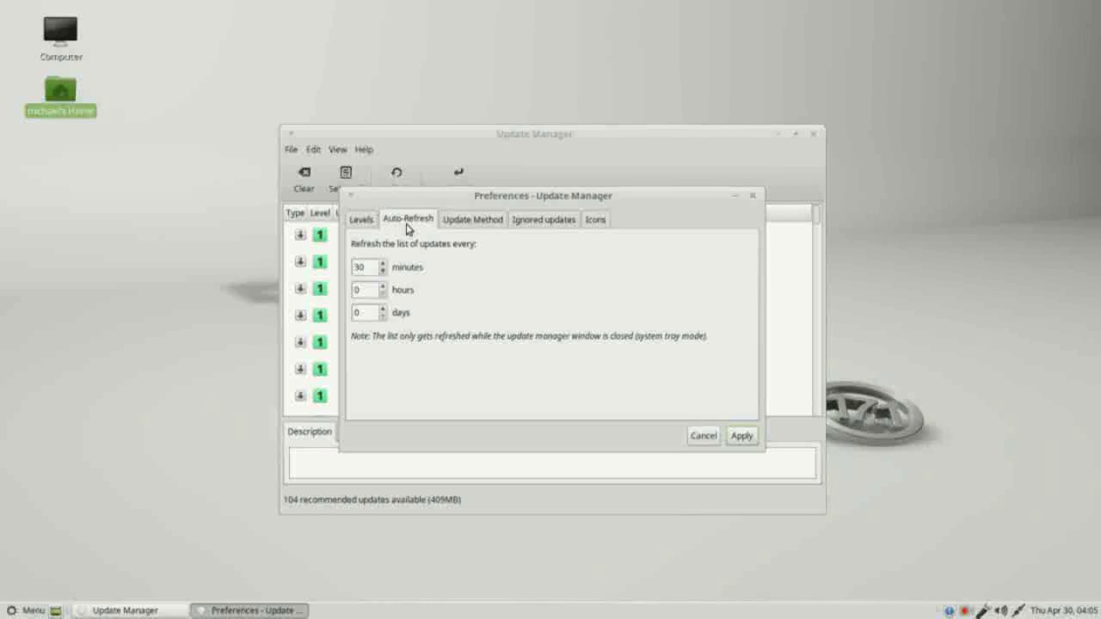
{"action": "left_click", "coordinate": [466, 224]}
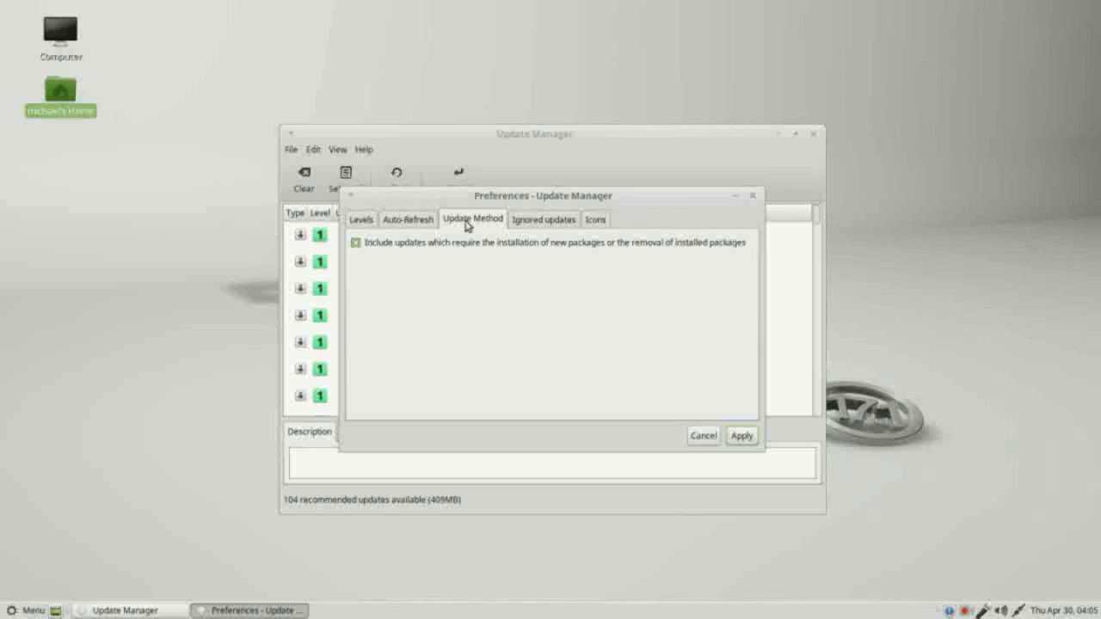
{"action": "left_click", "coordinate": [549, 228]}
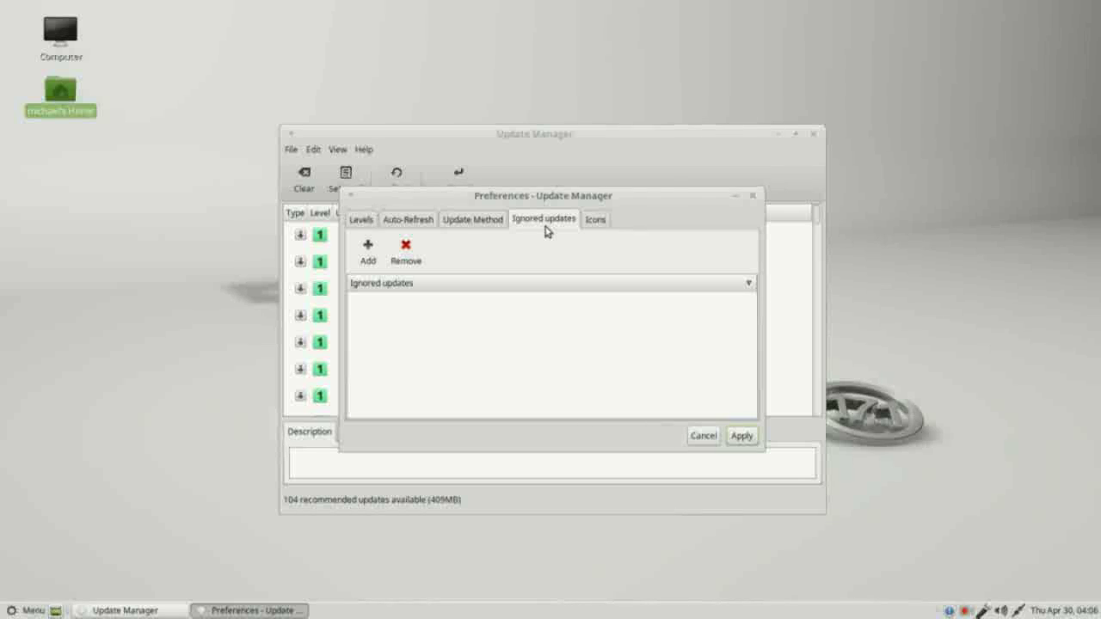
{"action": "left_click", "coordinate": [597, 221]}
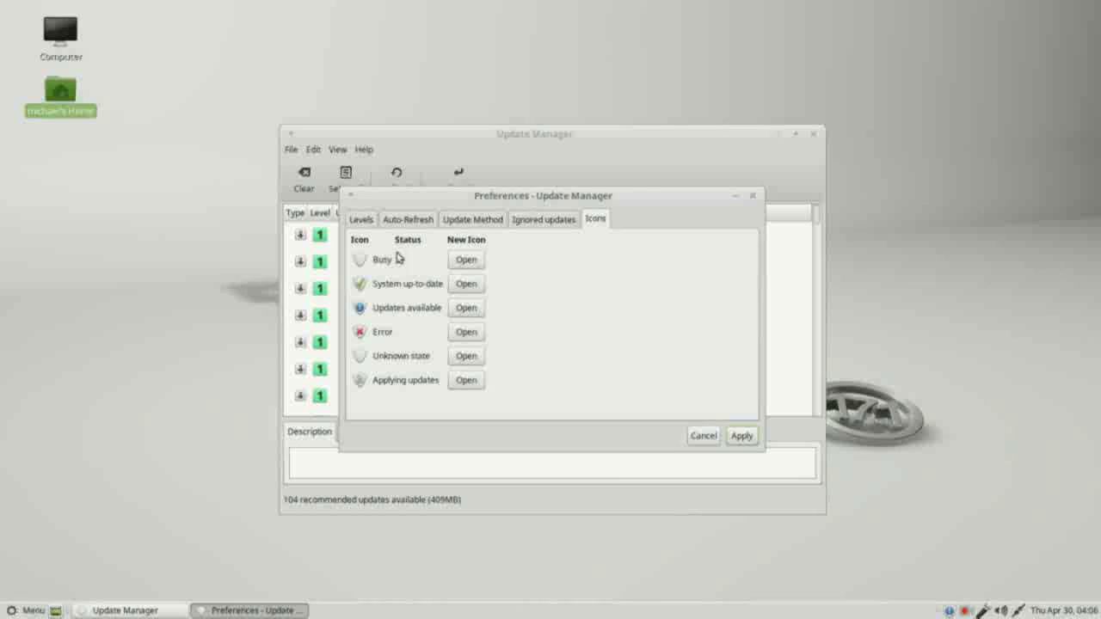
Browse the Pictures folder for a replacement System up-to-date icon, and leave the file chooser and the preferences without changing anything
{"action": "left_click", "coordinate": [466, 284]}
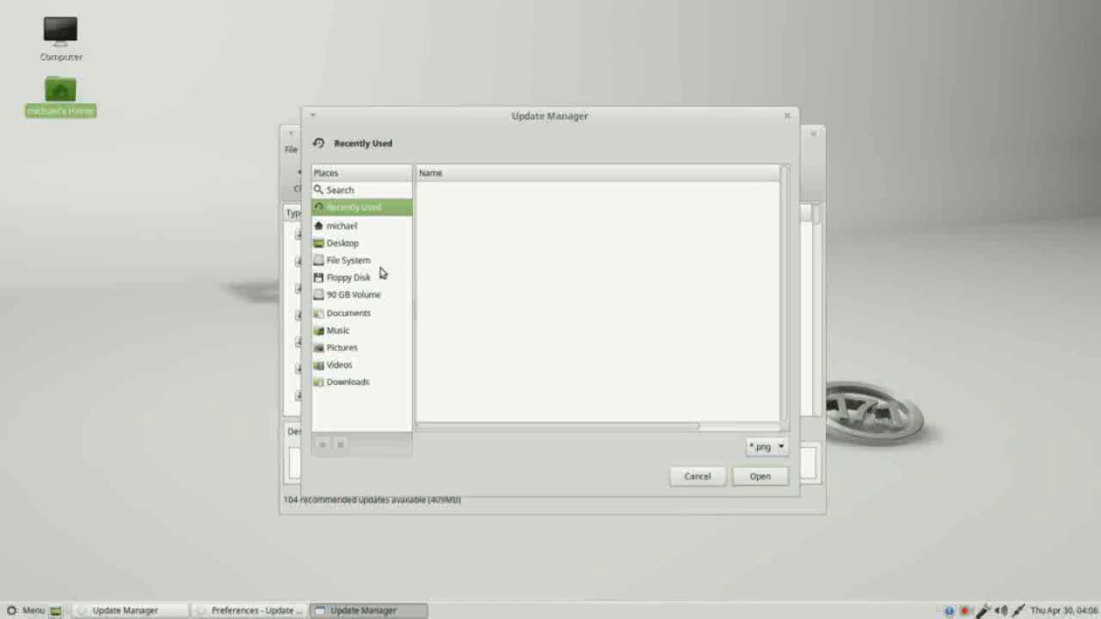
{"action": "left_click", "coordinate": [341, 347]}
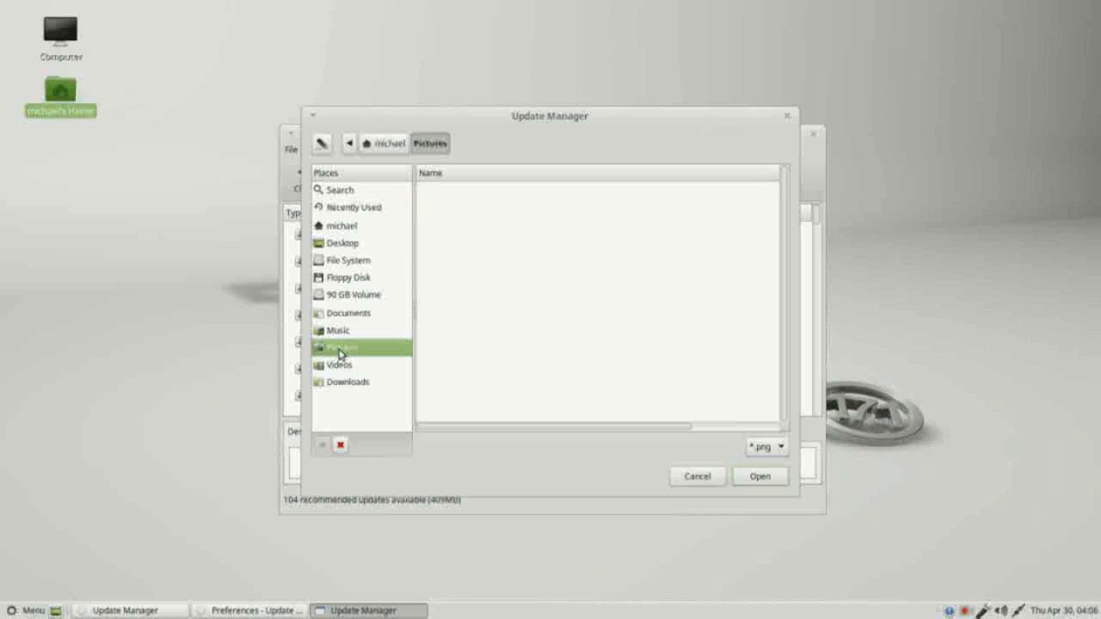
{"action": "left_click", "coordinate": [696, 477]}
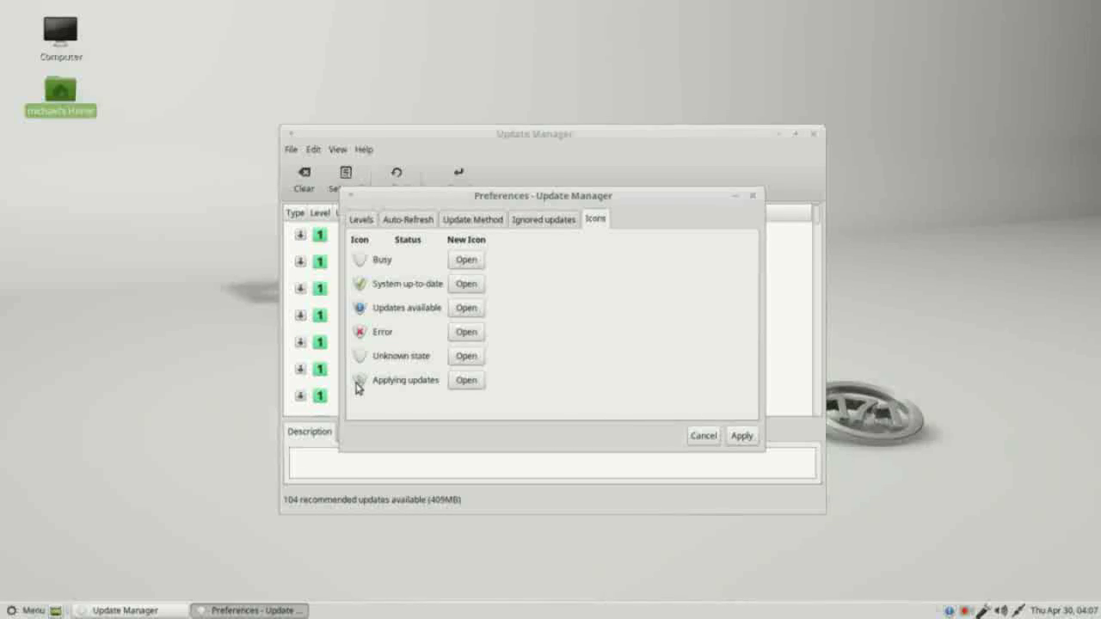
{"action": "left_click", "coordinate": [704, 436]}
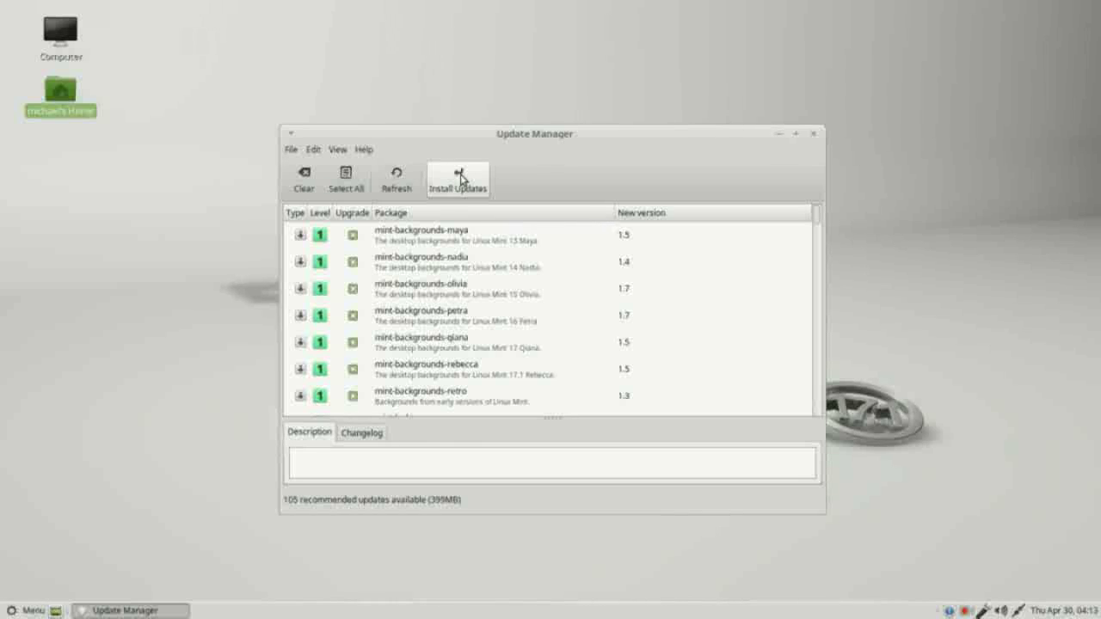
Install all selected updates, accepting the additional python-requests and python-urllib3 packages, authenticating with the account password and expanding the progress details
{"action": "left_click", "coordinate": [460, 178]}
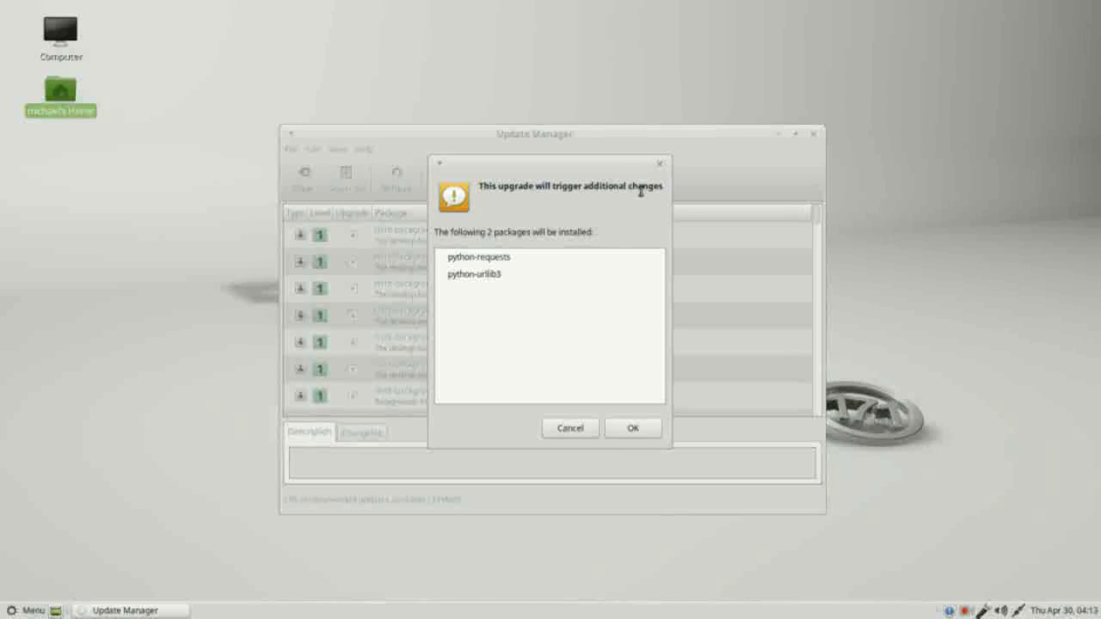
{"action": "left_click", "coordinate": [633, 429]}
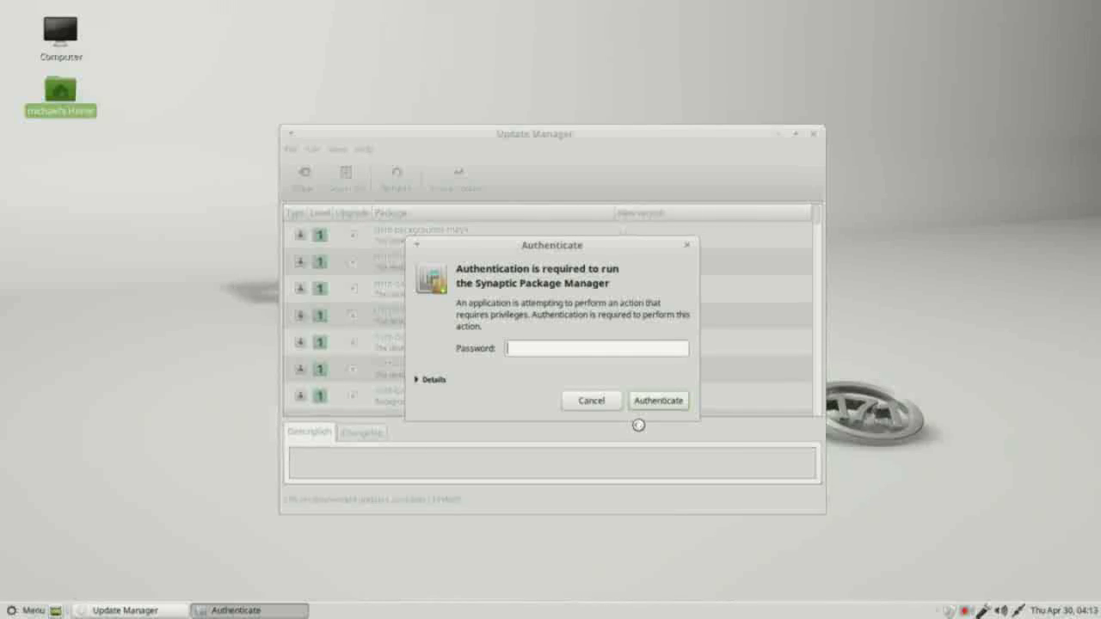
{"action": "type", "text": "••••••••"}
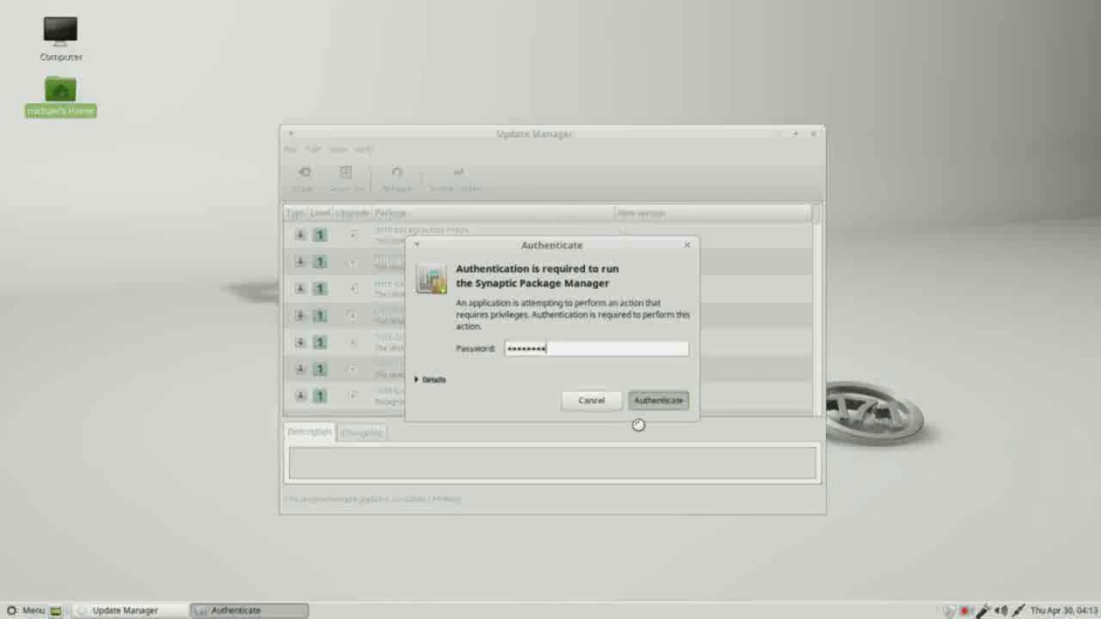
{"action": "key", "text": "Return"}
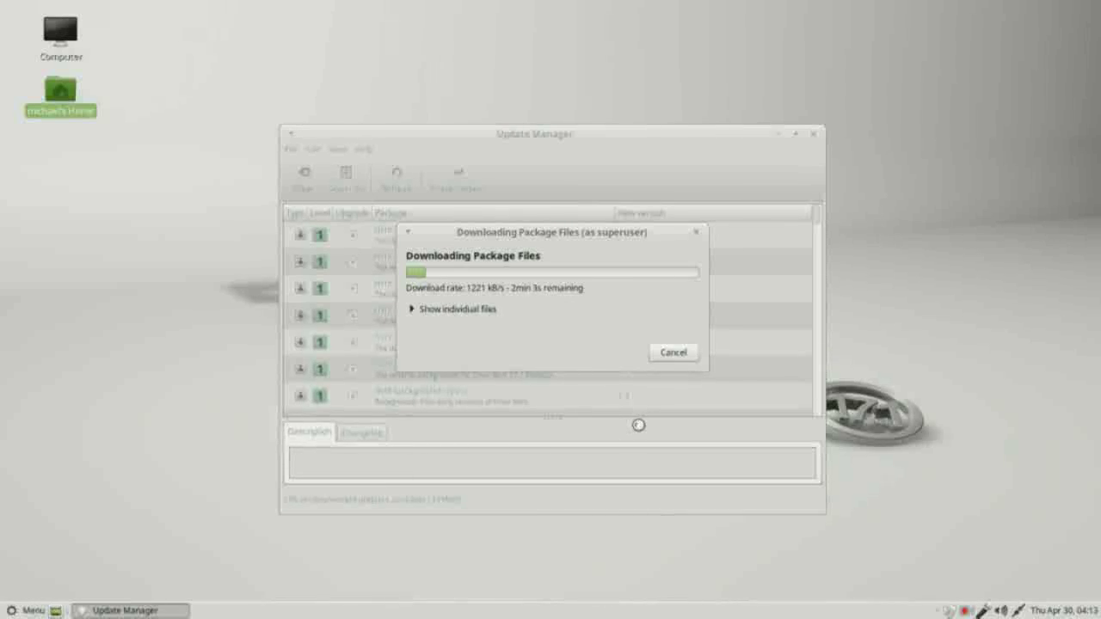
{"action": "left_click", "coordinate": [441, 312]}
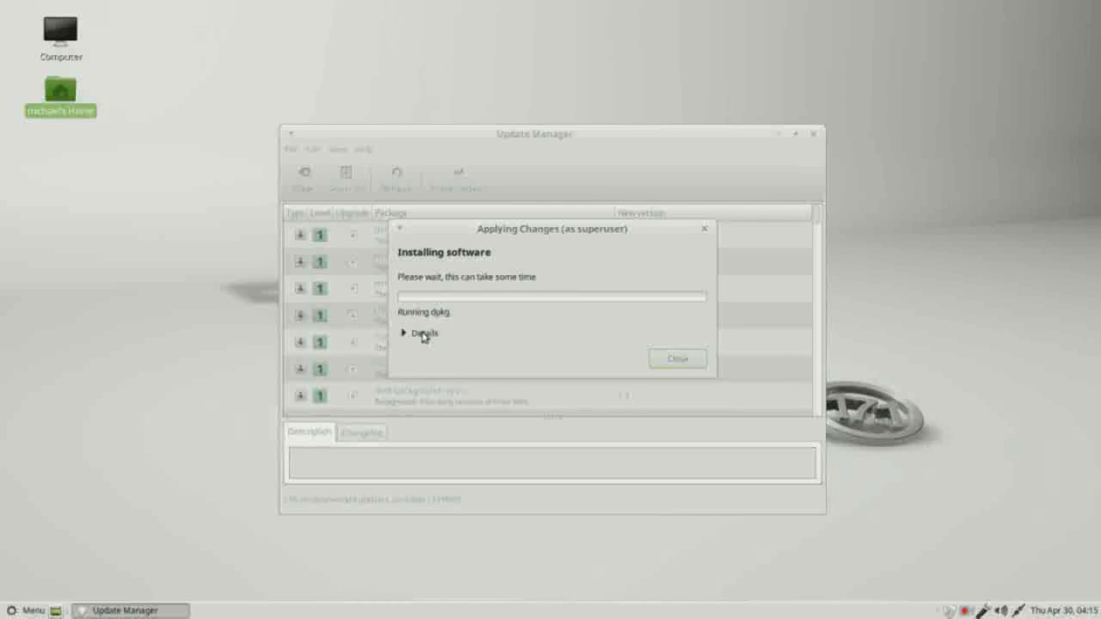
{"action": "left_click", "coordinate": [422, 335]}
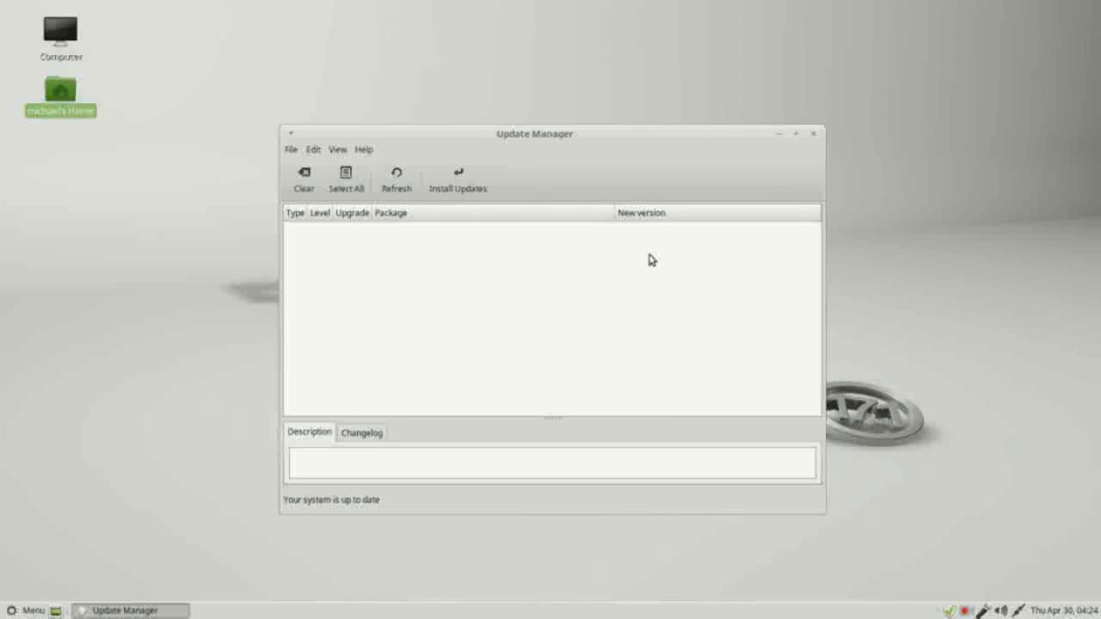
Refresh the list of available updates and close the Update Manager
{"action": "left_click", "coordinate": [389, 184]}
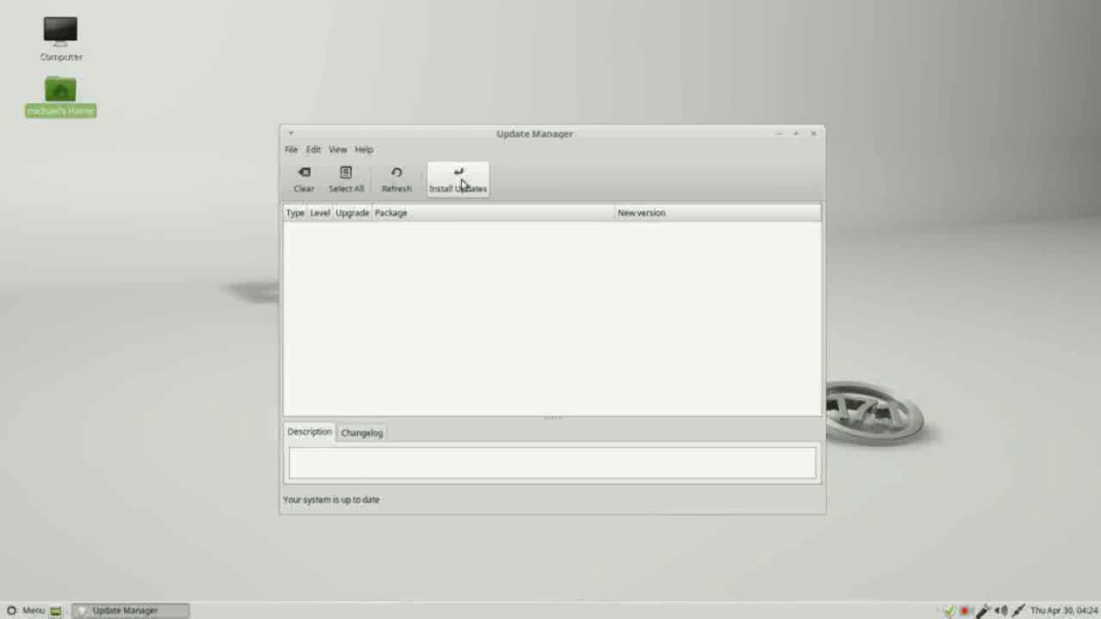
{"action": "left_click", "coordinate": [815, 135]}
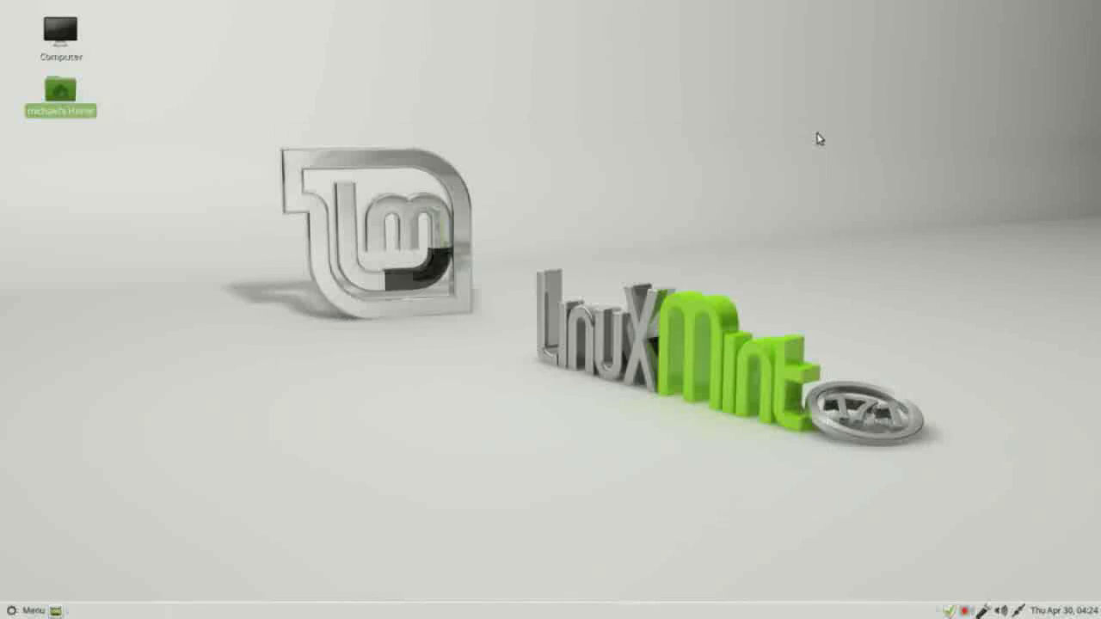